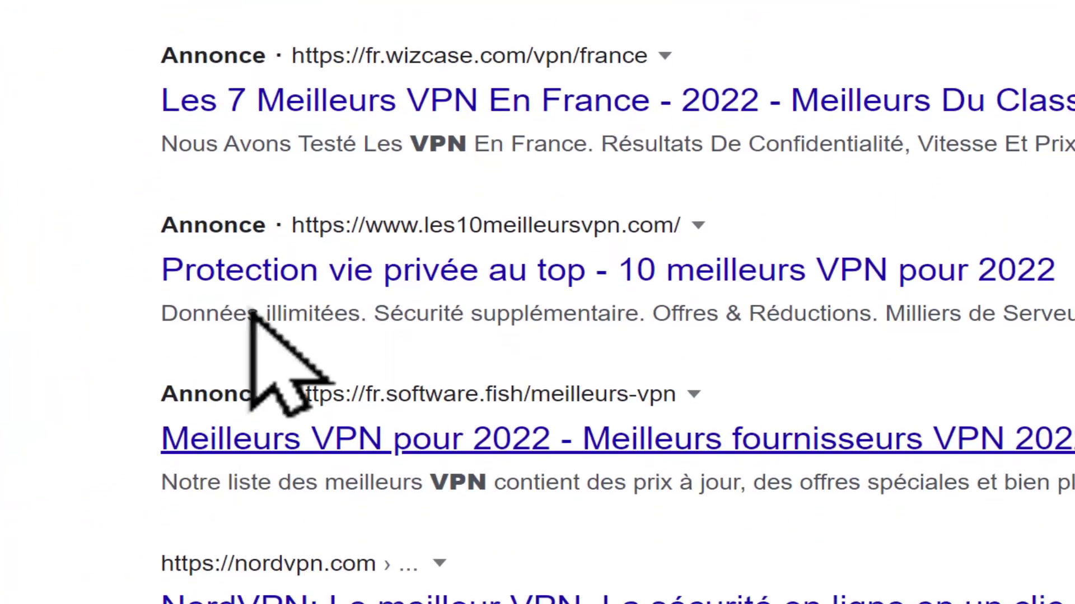
scroll(1002, 552, "down", 3)
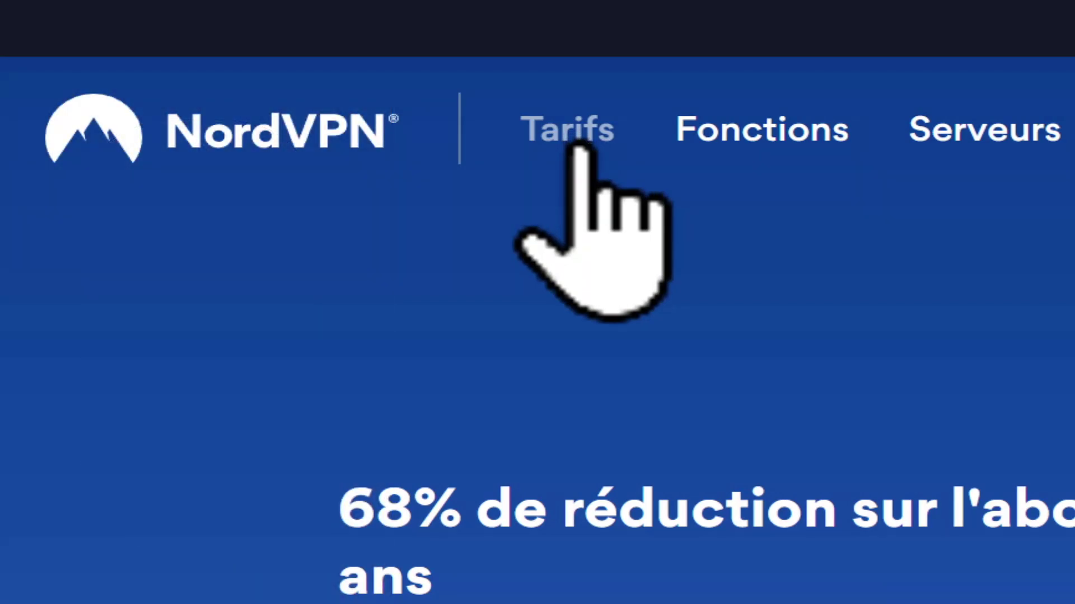
- Open NordVPN's Tarifs page and browse the Complet, Plus and Standard plan cards
left_click(577, 143)
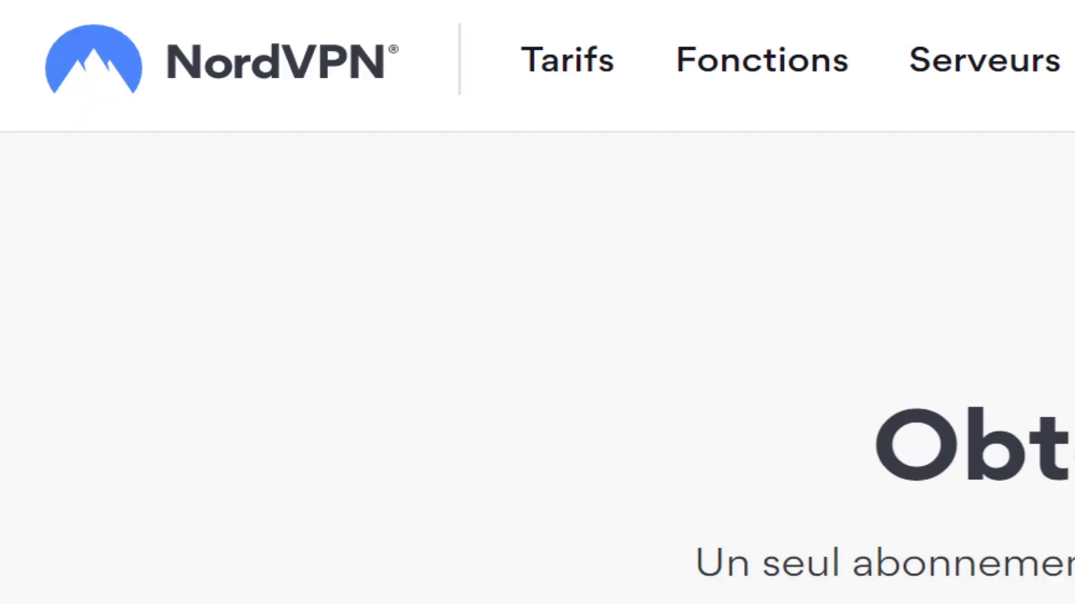
scroll(456, 237, "down", 3)
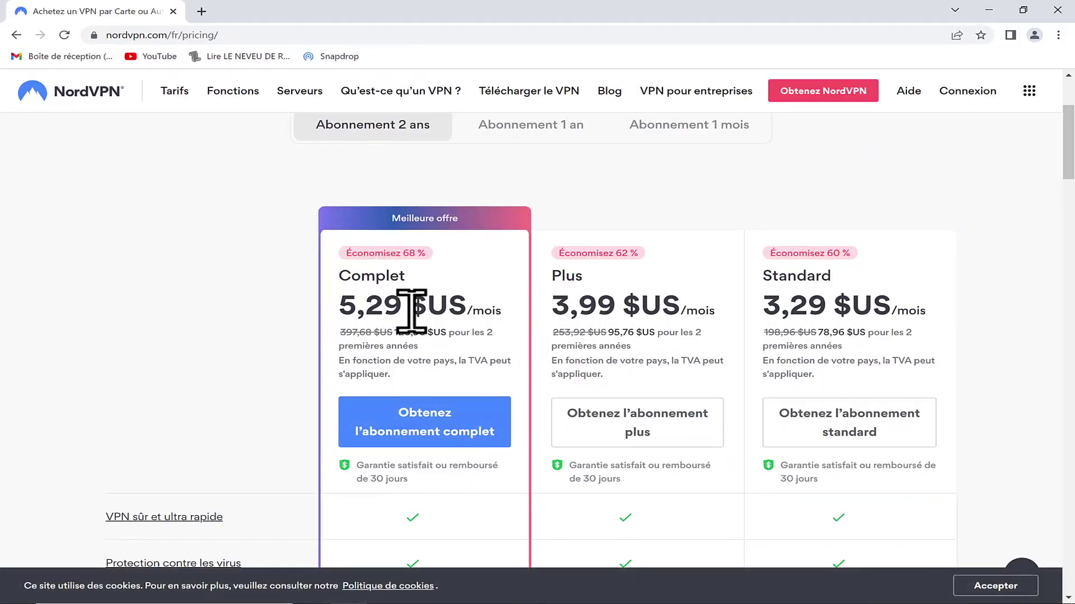
scroll(293, 346, "down", 3)
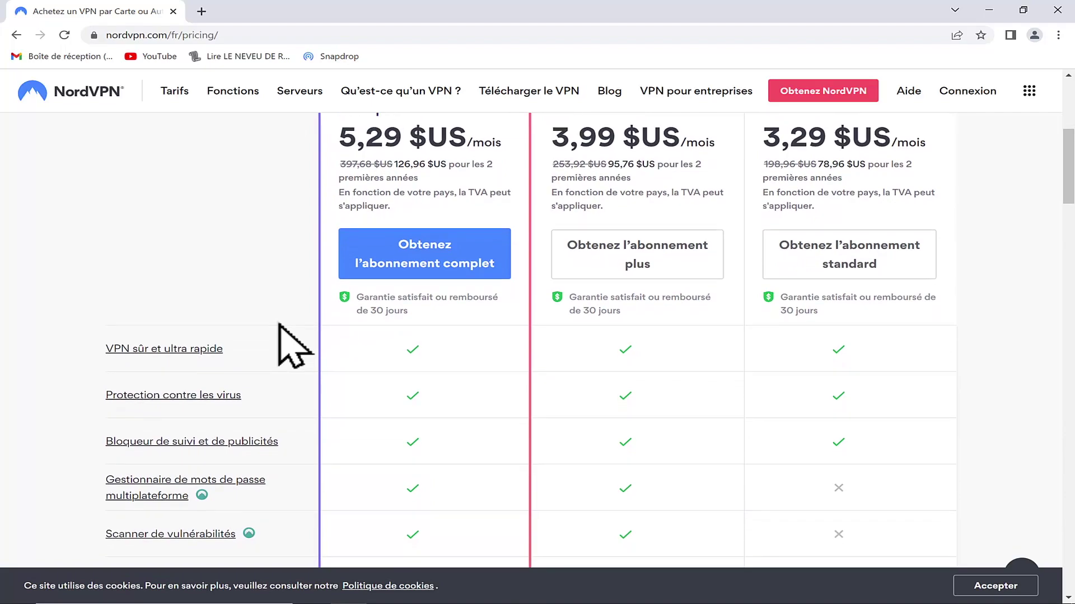
scroll(293, 345, "up", 2)
scroll(279, 324, "up", 1)
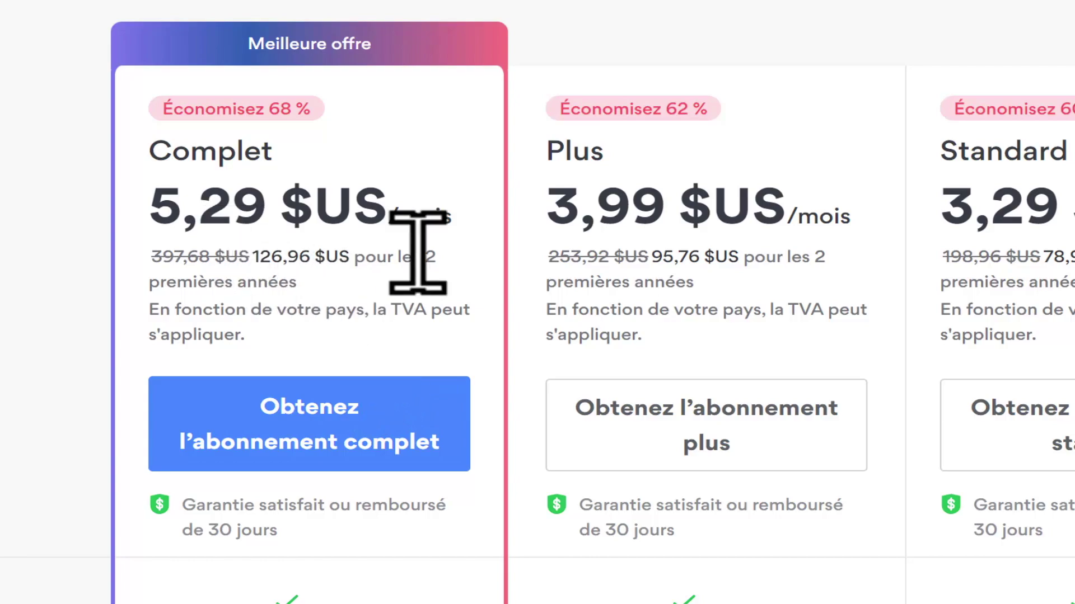
scroll(365, 168, "up", 2)
scroll(365, 168, "down", 2)
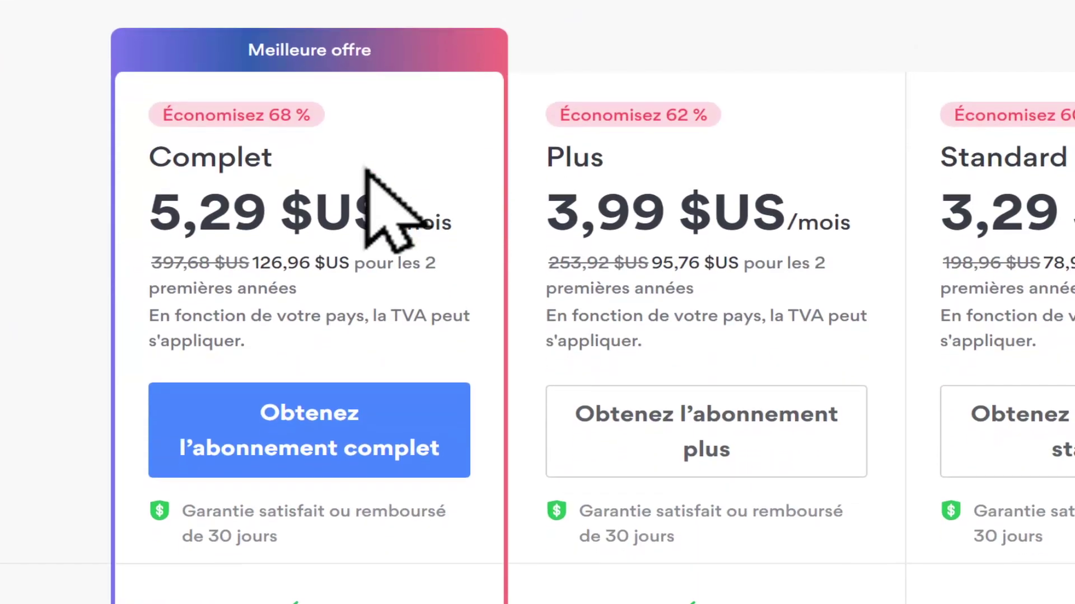
scroll(365, 167, "up", 2)
scroll(391, 204, "up", 1)
scroll(324, 156, "down", 5)
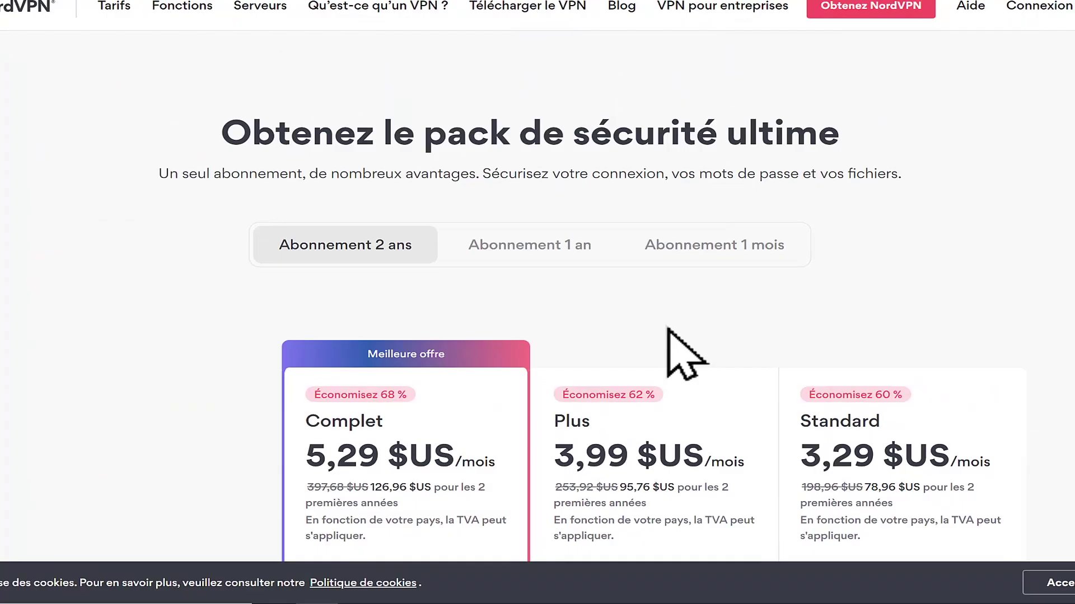
scroll(666, 327, "up", 1)
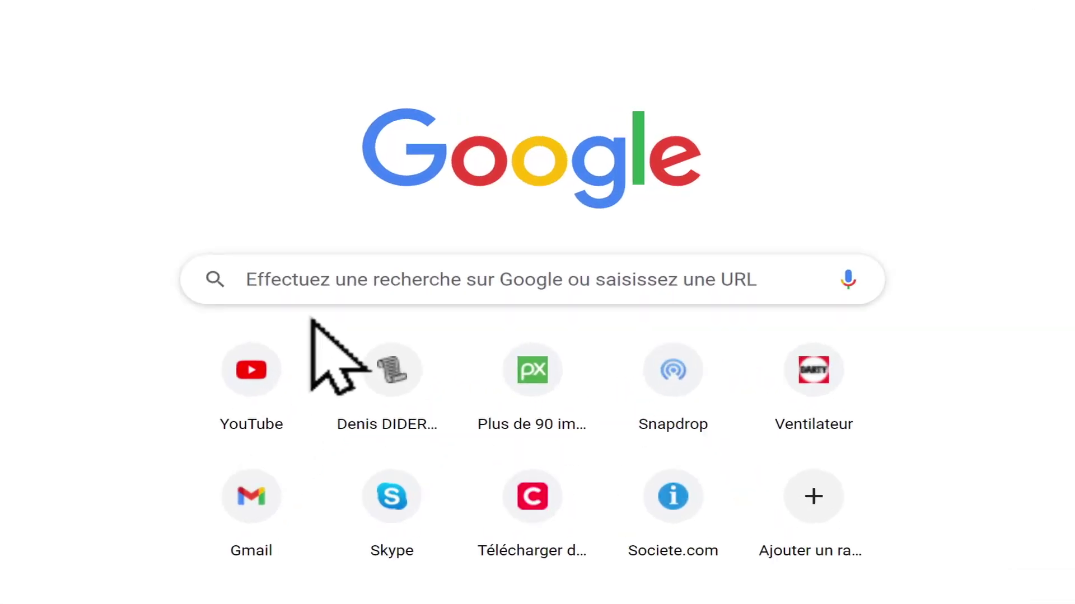
- Search Google for 'proton vpn'
left_click(362, 231)
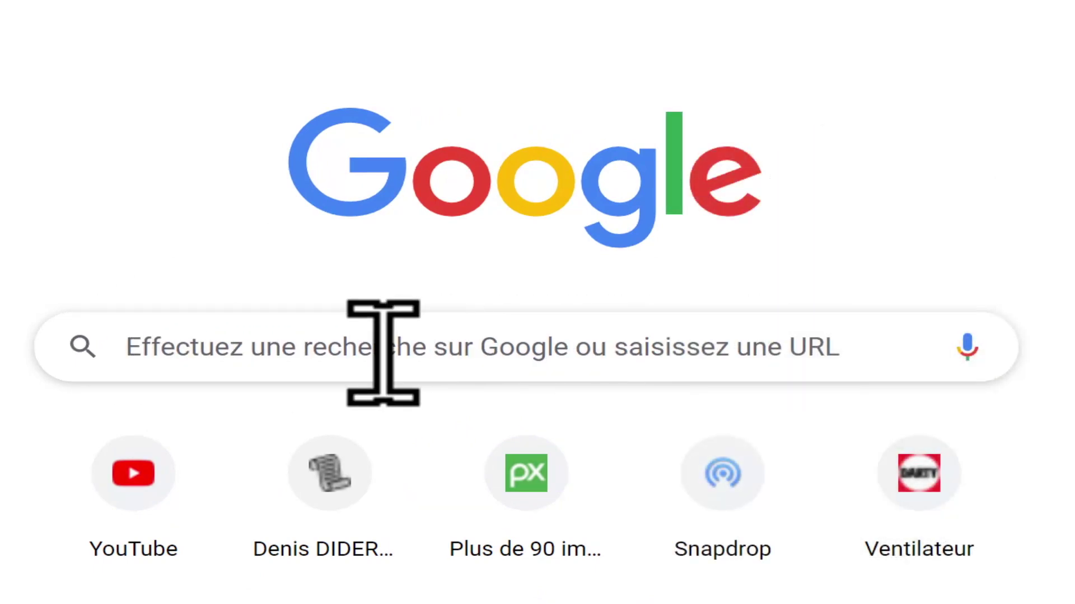
left_click(145, 350)
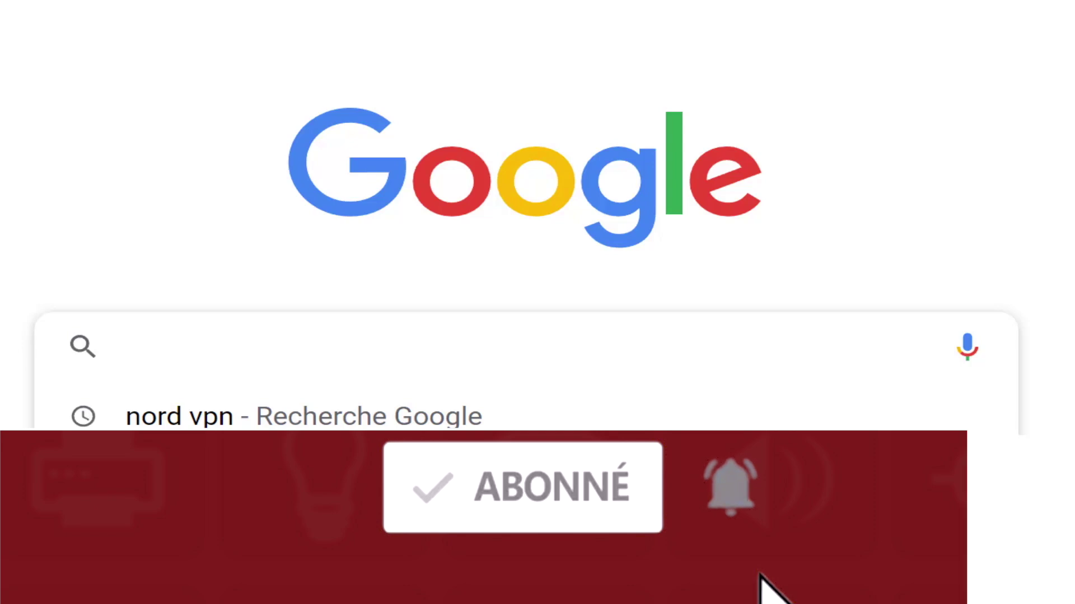
type("proton vpn")
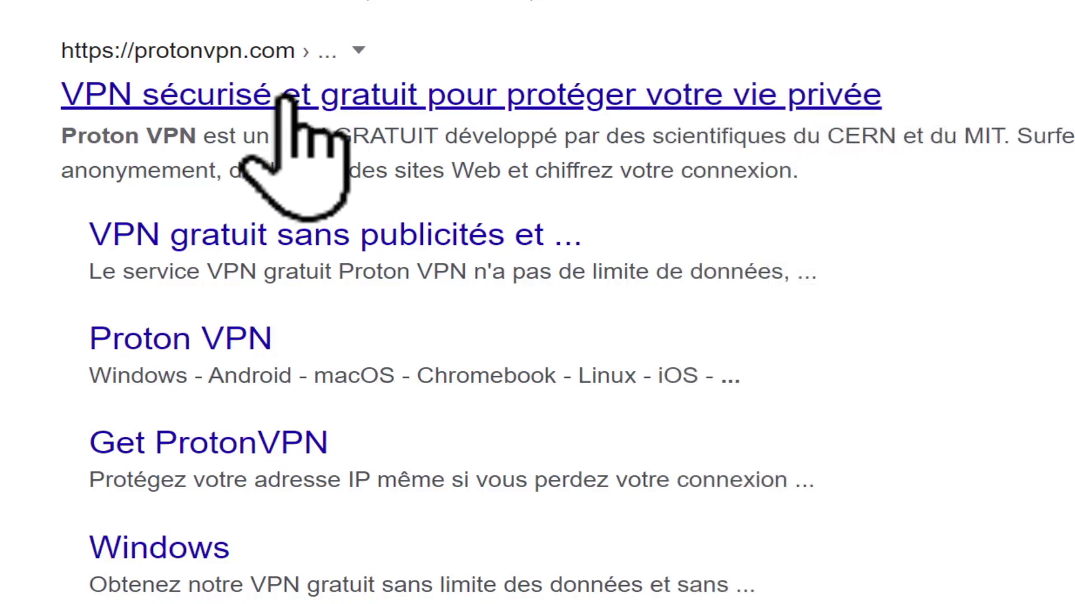
- Open the protonvpn.com result and scroll through the French home page's feature sections
left_click(285, 100)
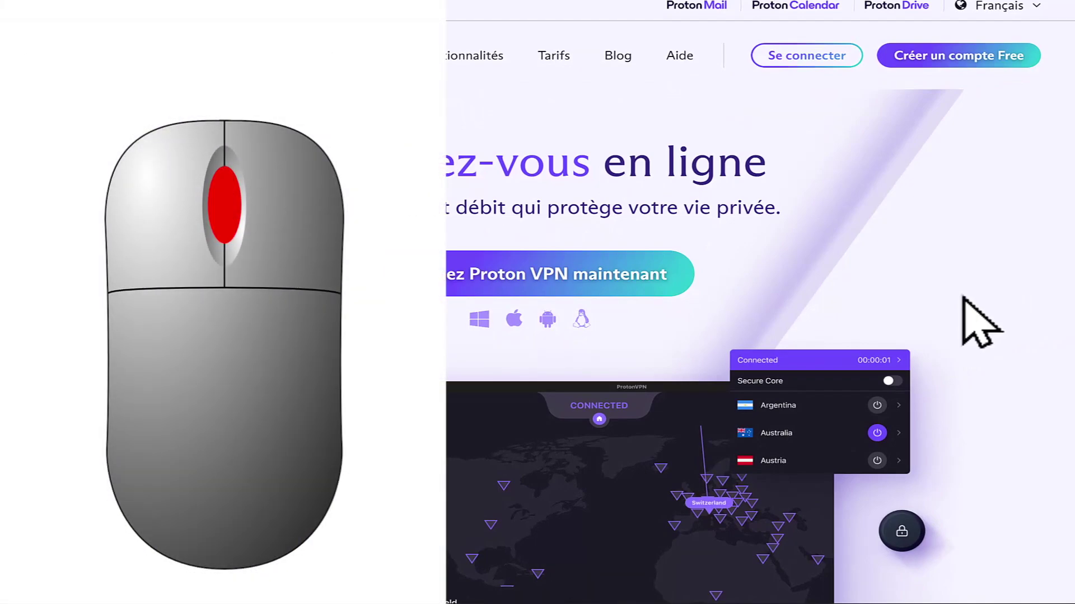
scroll(963, 297, "down", 15)
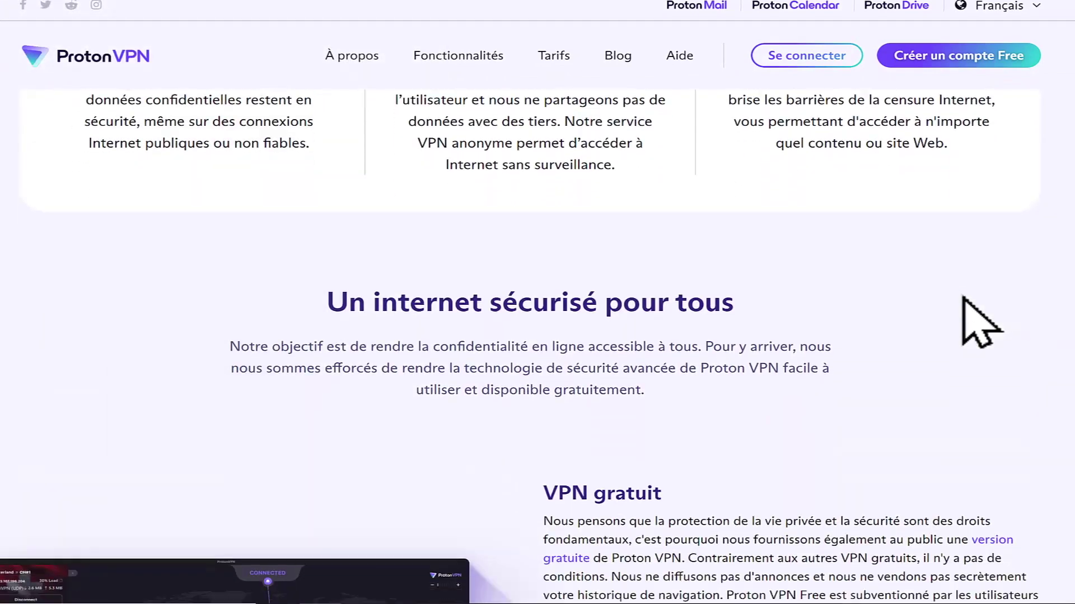
scroll(979, 322, "down", 20)
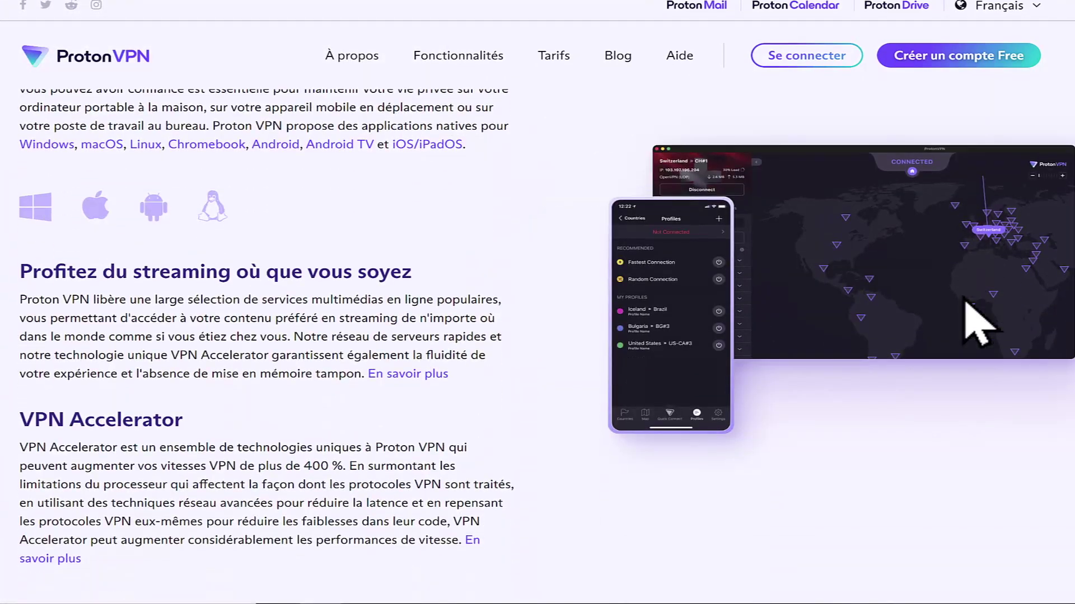
scroll(980, 321, "down", 15)
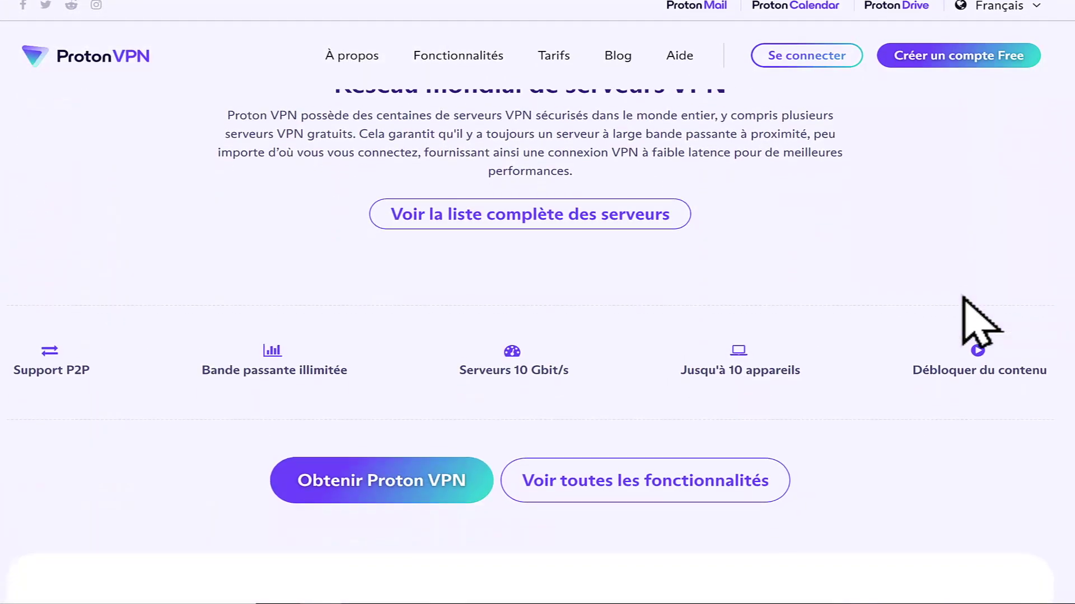
scroll(979, 322, "down", 20)
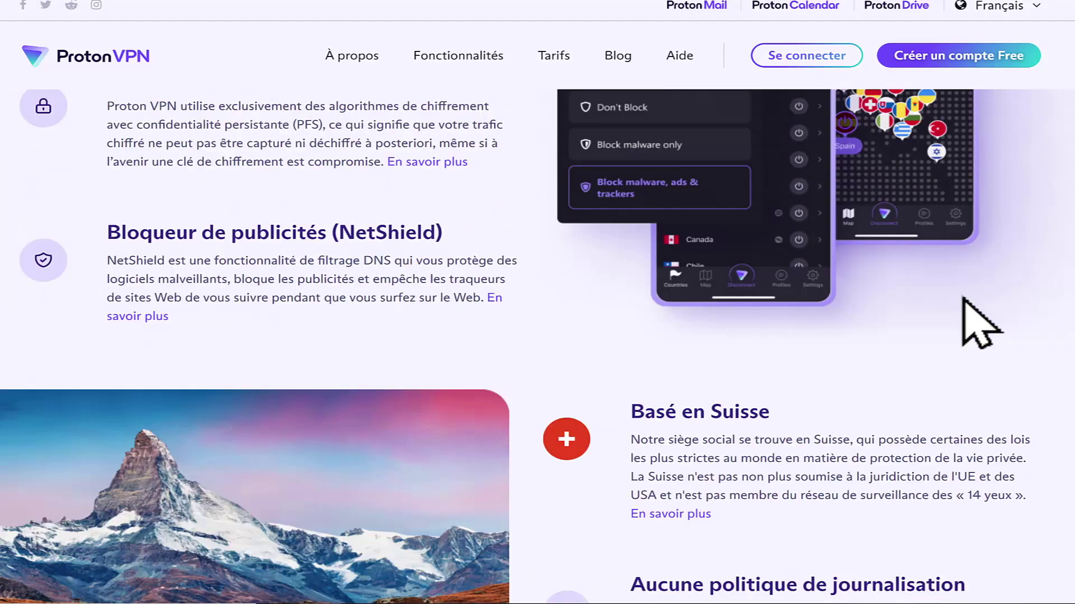
scroll(979, 322, "down", 2)
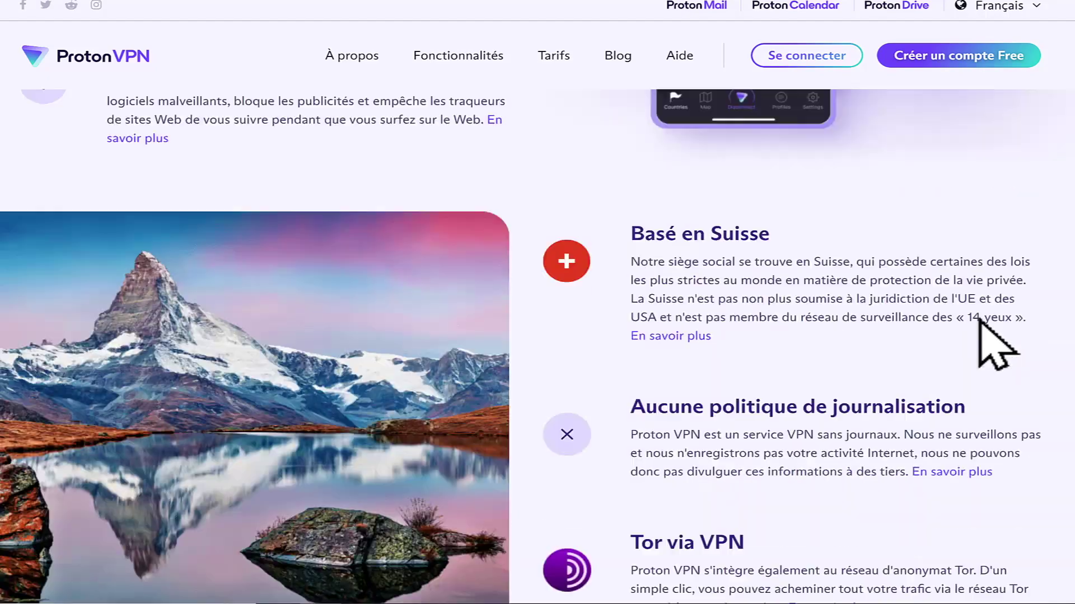
scroll(985, 336, "up", 20)
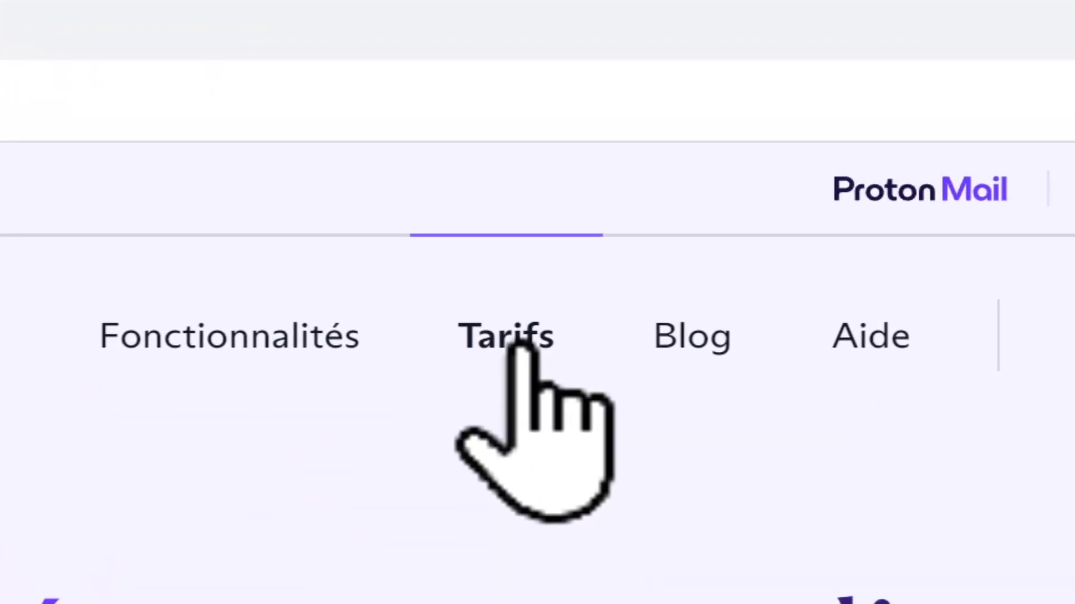
- On the Proton VPN Tarifs comparison, choose 'Je choisis VPN Free' for the free plan
left_click(519, 346)
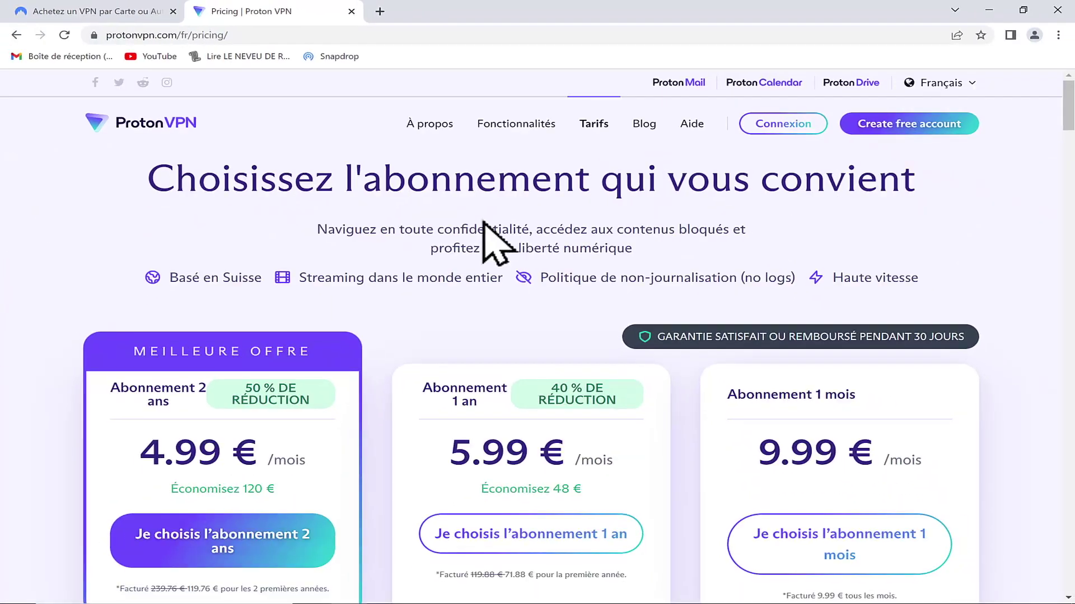
scroll(427, 228, "down", 3)
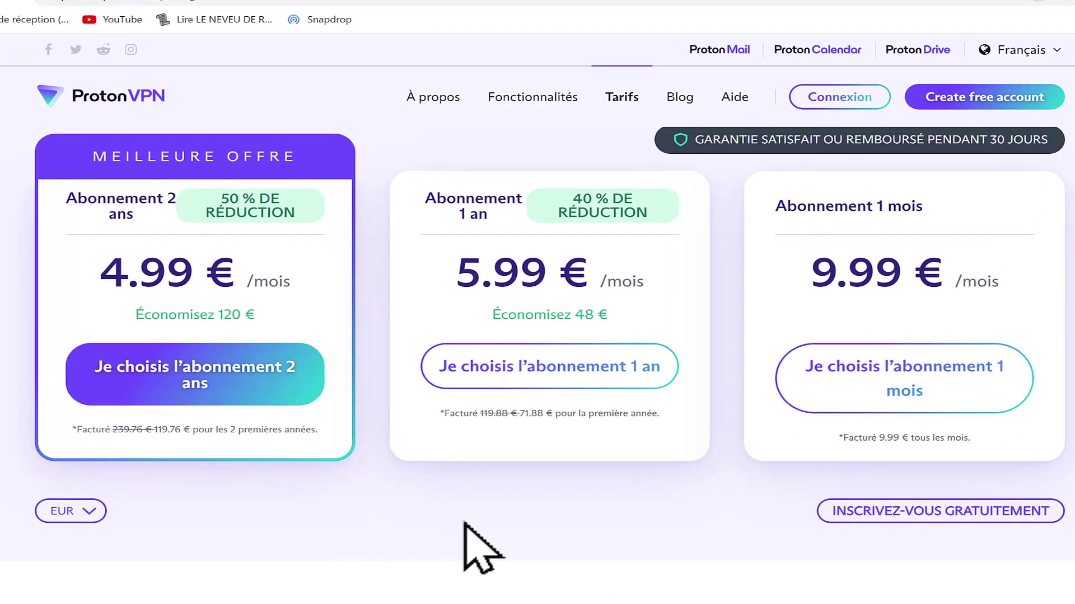
scroll(482, 548, "down", 7)
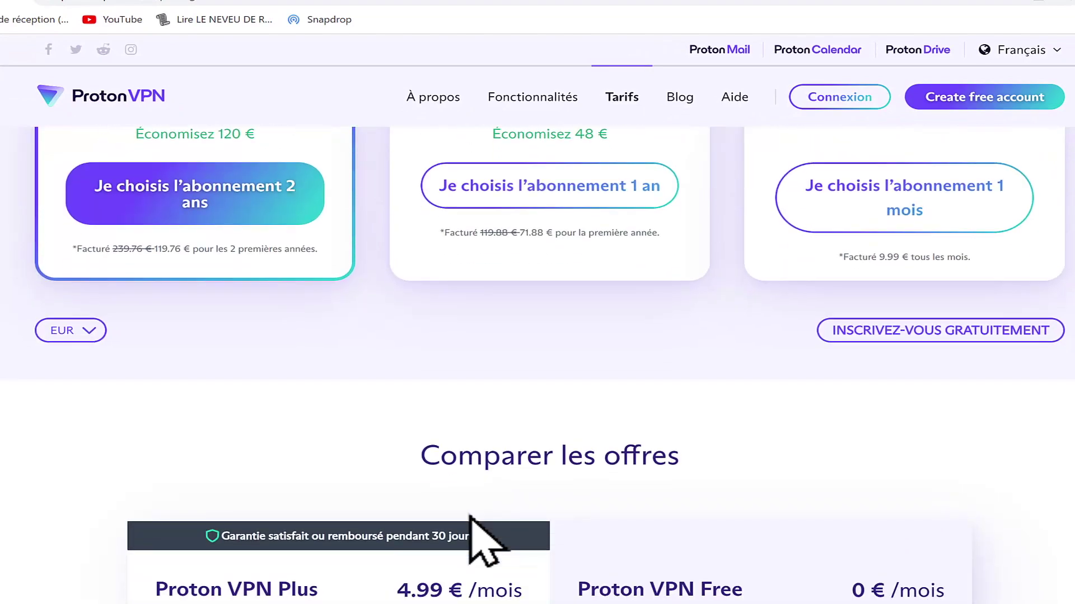
scroll(482, 549, "down", 3)
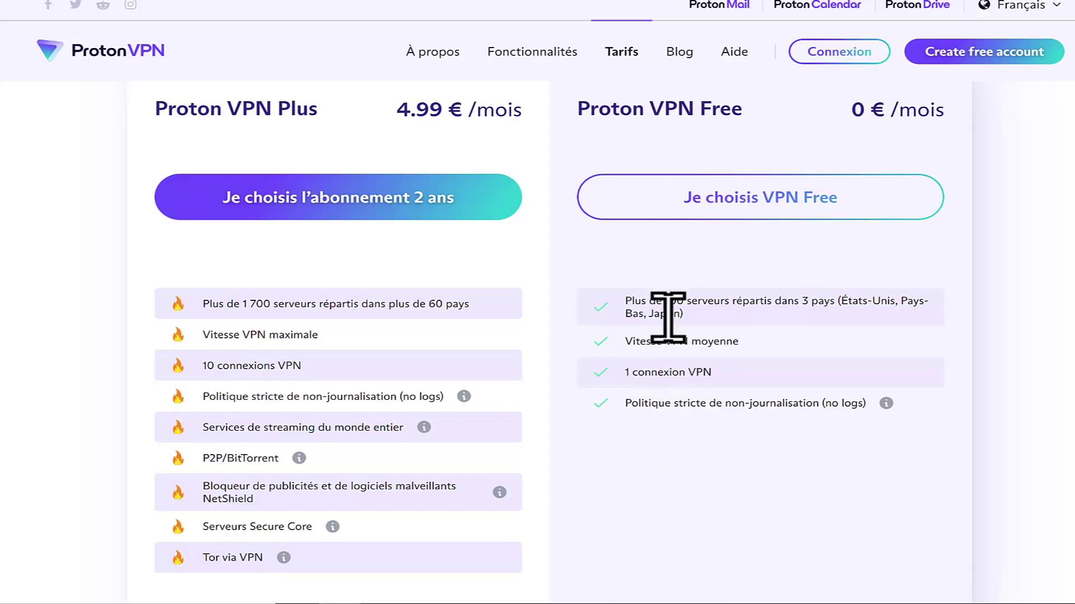
scroll(707, 336, "up", 3)
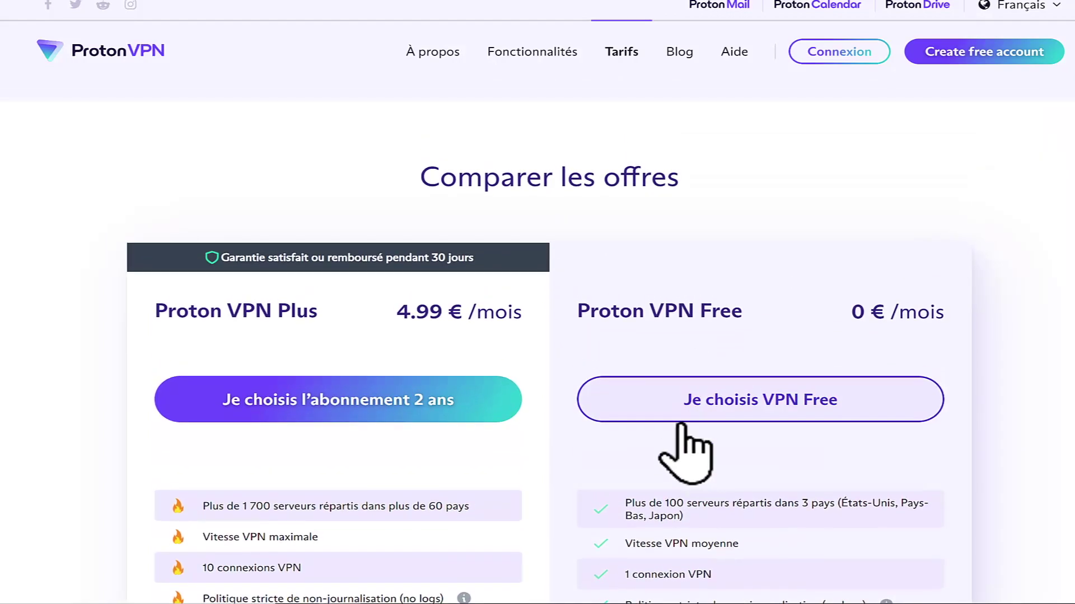
left_click(762, 414)
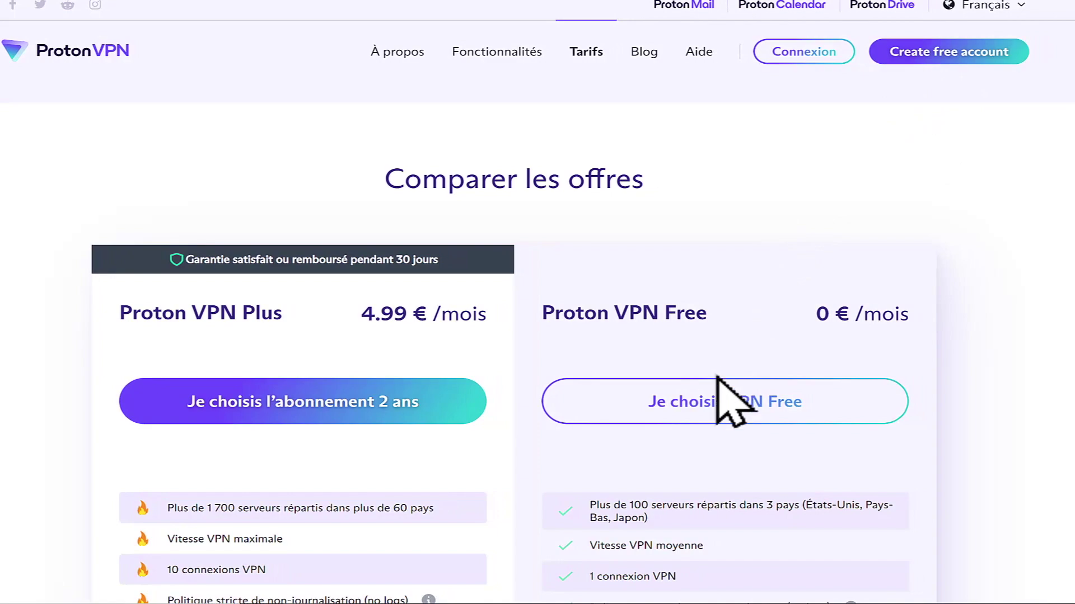
left_click(712, 421)
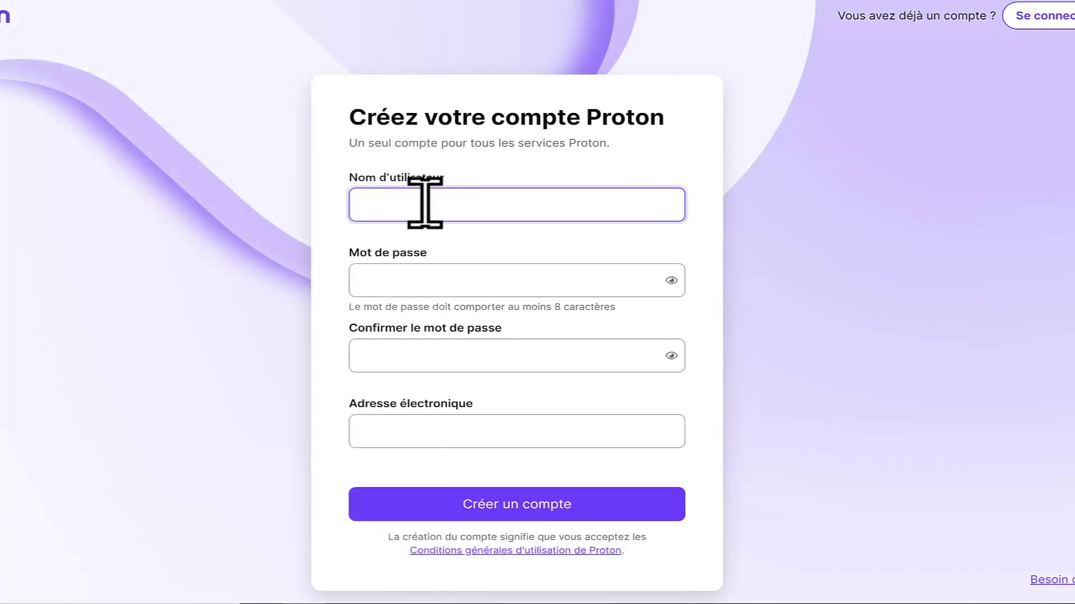
- Enter a username, the account password and its confirmation, then begin the e-mail address
type("Thierry")
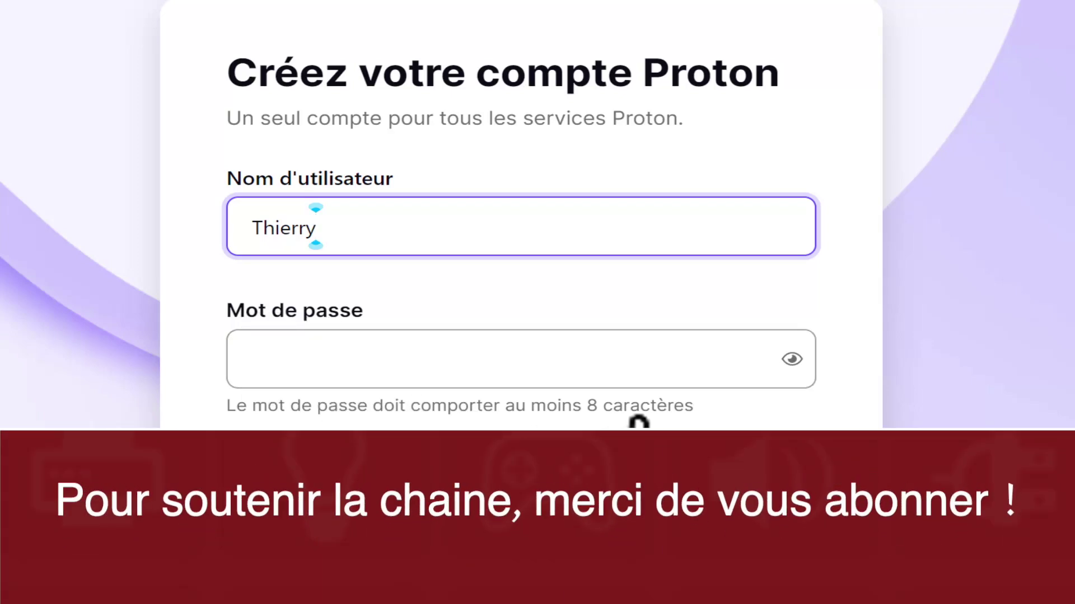
left_click(314, 367)
type("•••••••••••")
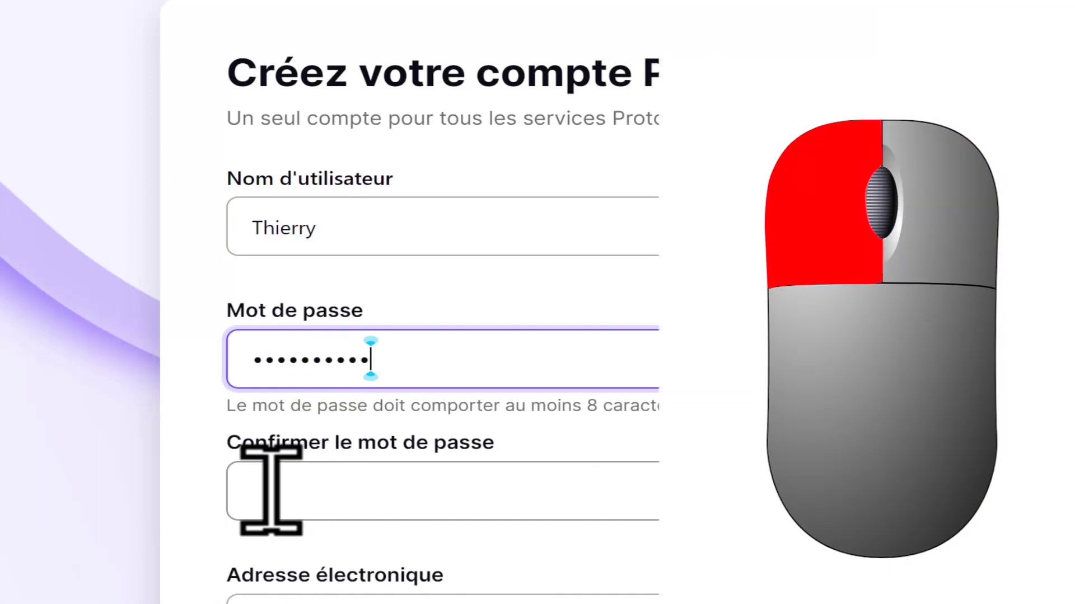
left_click(271, 493)
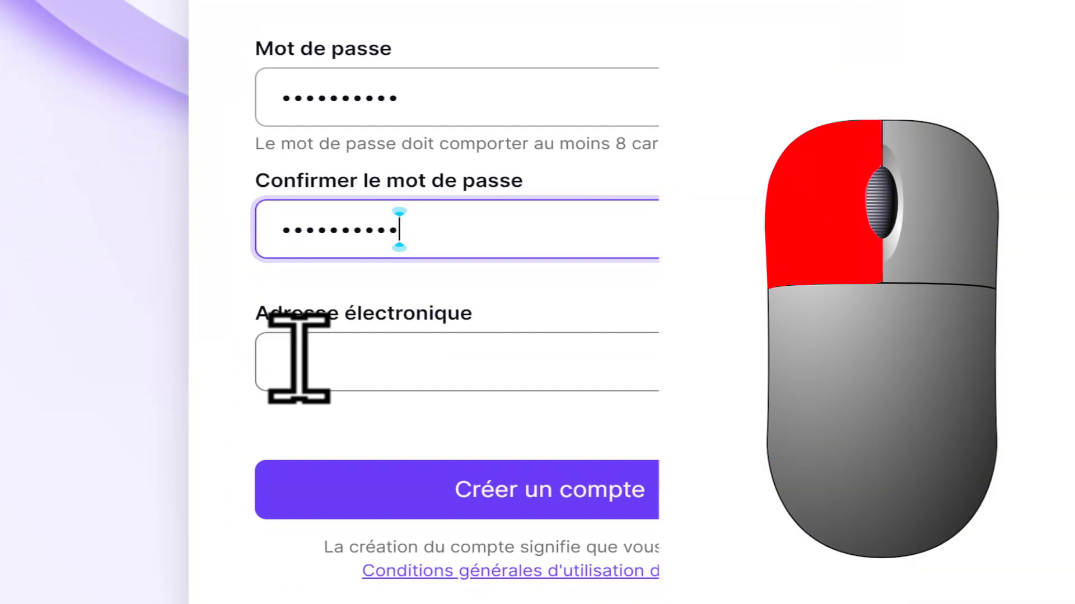
left_click(299, 361)
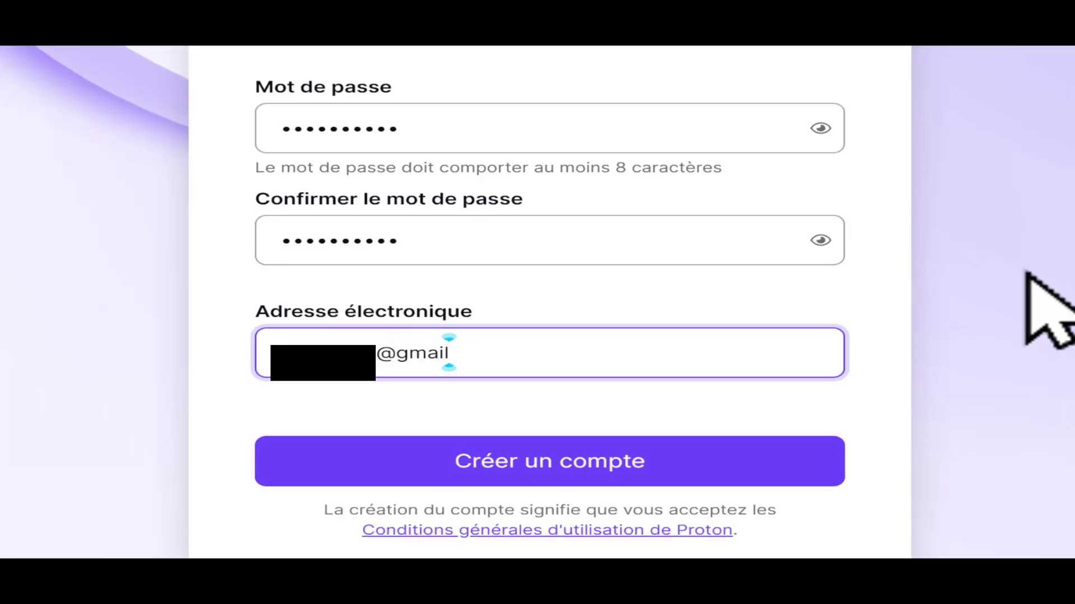
- Finish the e-mail, submit, replace the already-taken username, and submit Créer un compte again
type(".com")
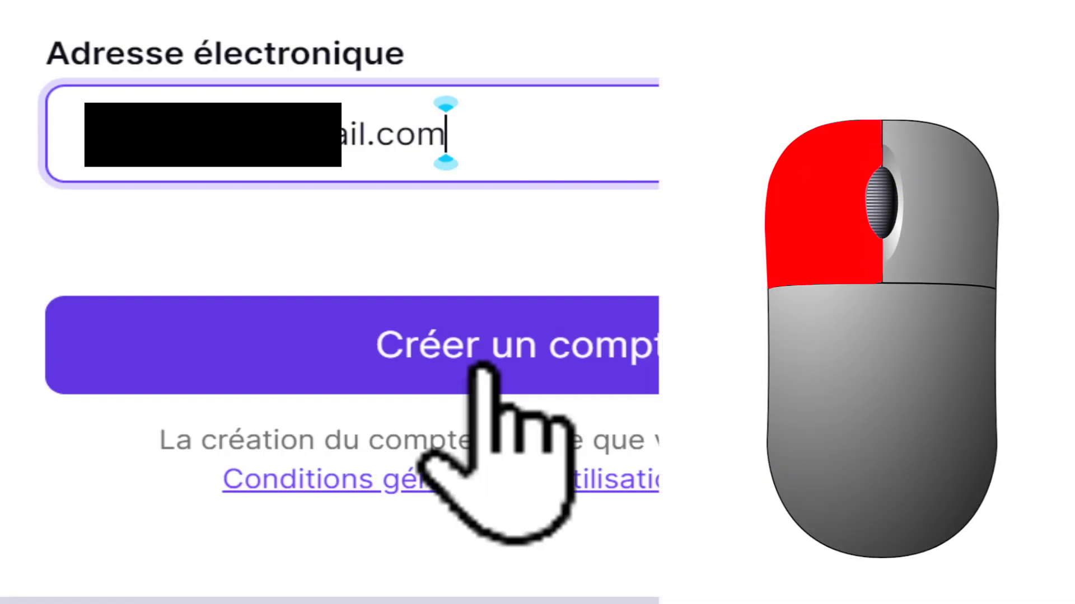
left_click(482, 364)
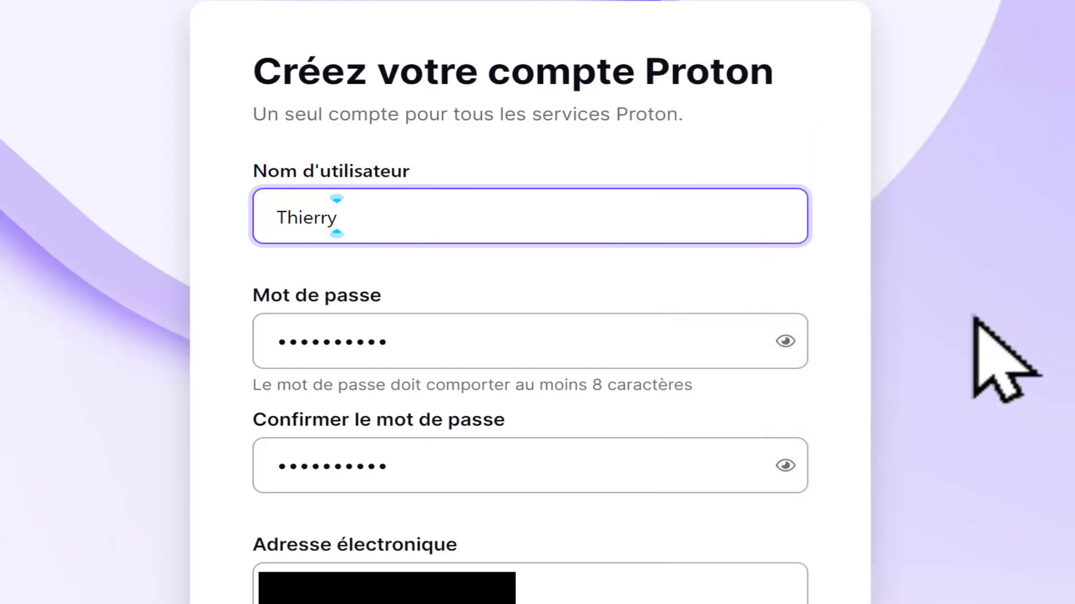
type("infor")
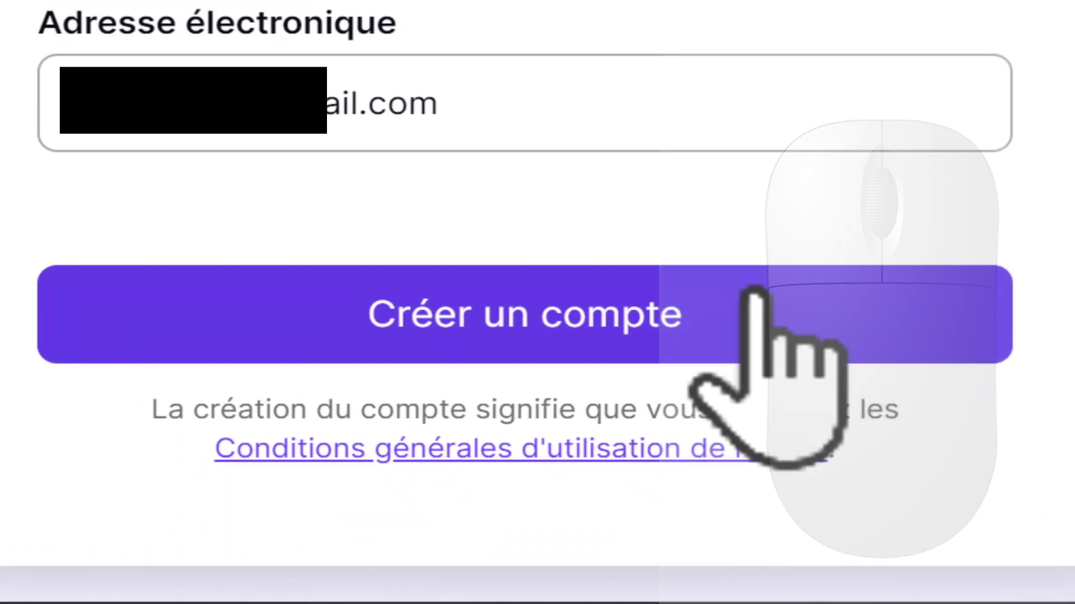
left_click(756, 294)
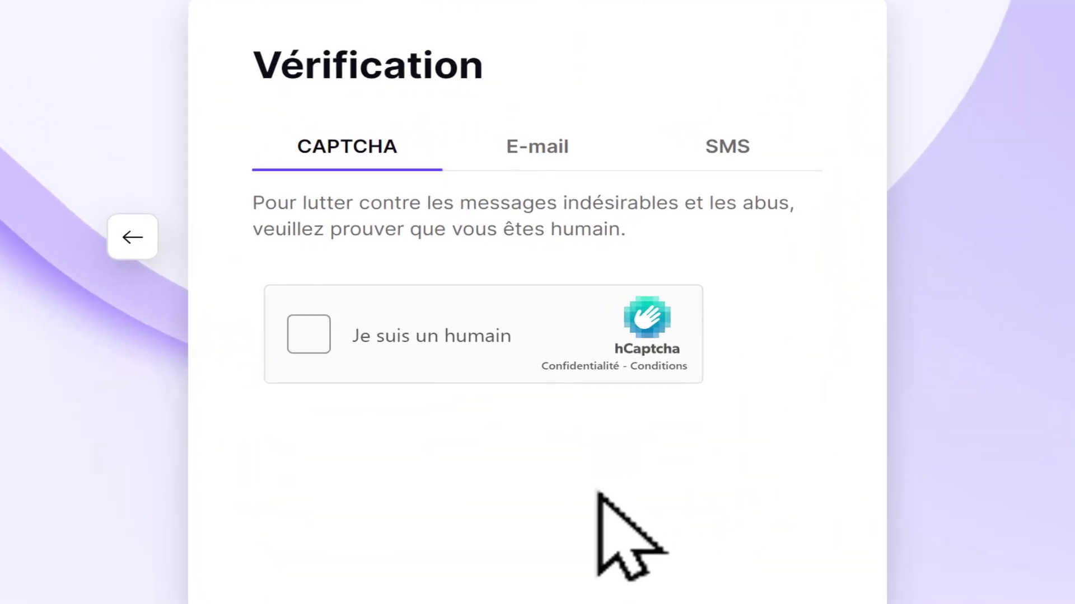
- Tick the hCaptcha 'Je suis un humain' checkbox on the Vérification page
left_click(324, 346)
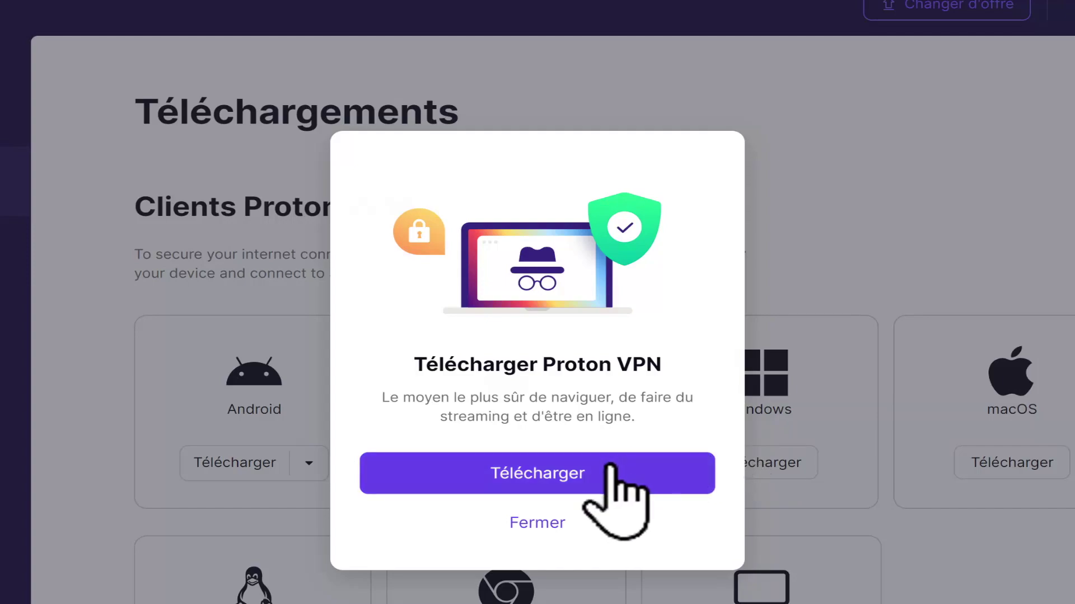
- Close the 'Télécharger Proton VPN' popup with Fermer
left_click(541, 528)
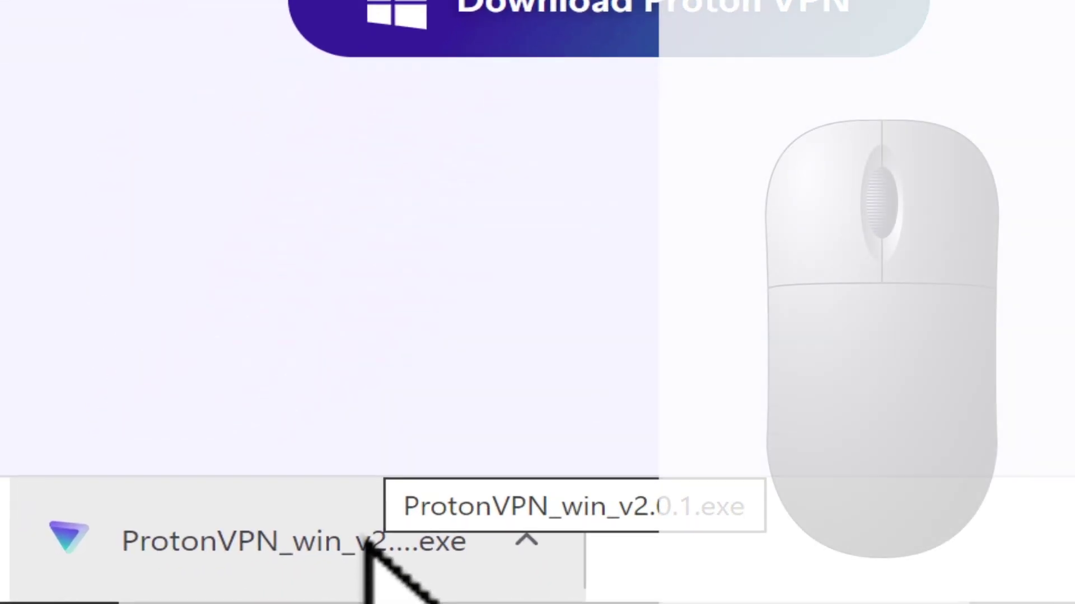
- Run ProtonVPN_win_v2.0.1.exe from Chrome's download bar
left_click(111, 585)
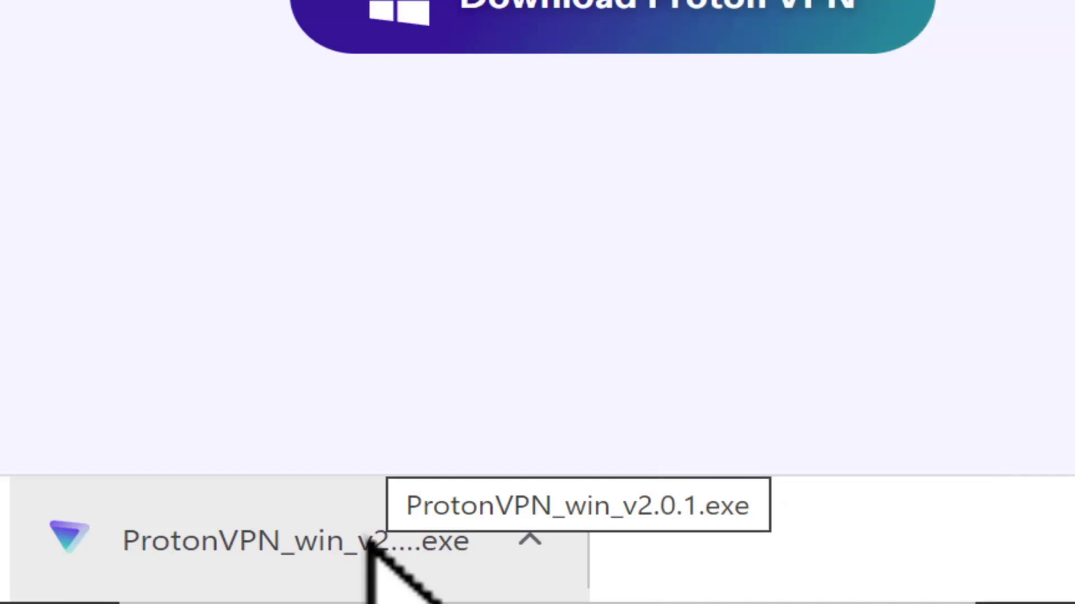
left_click(368, 542)
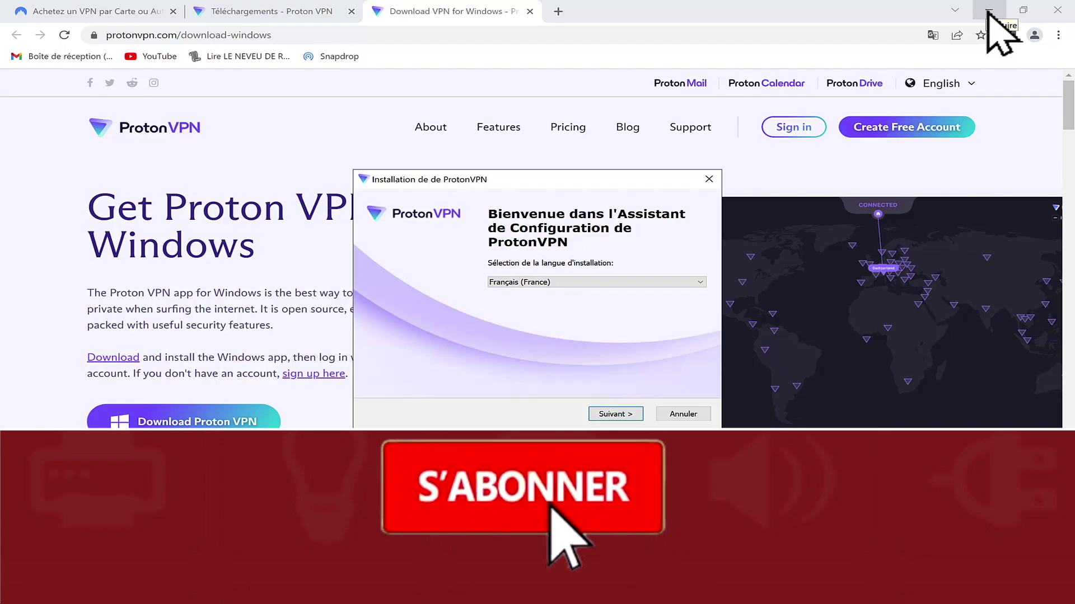
- Keep French as the install language and install the missing WebView2 Runtime prerequisite
left_click(989, 11)
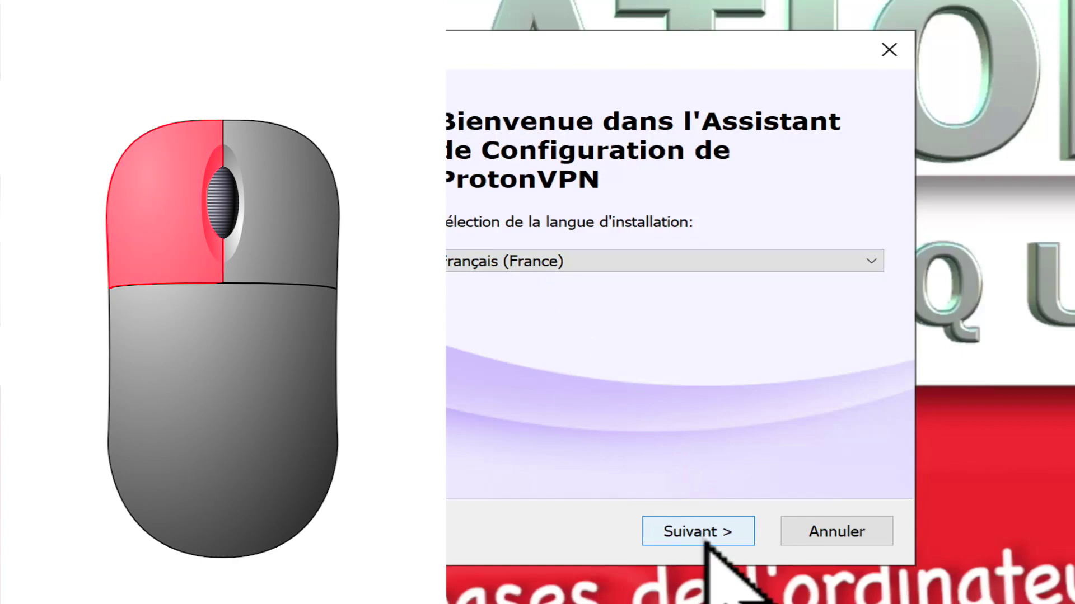
left_click(705, 543)
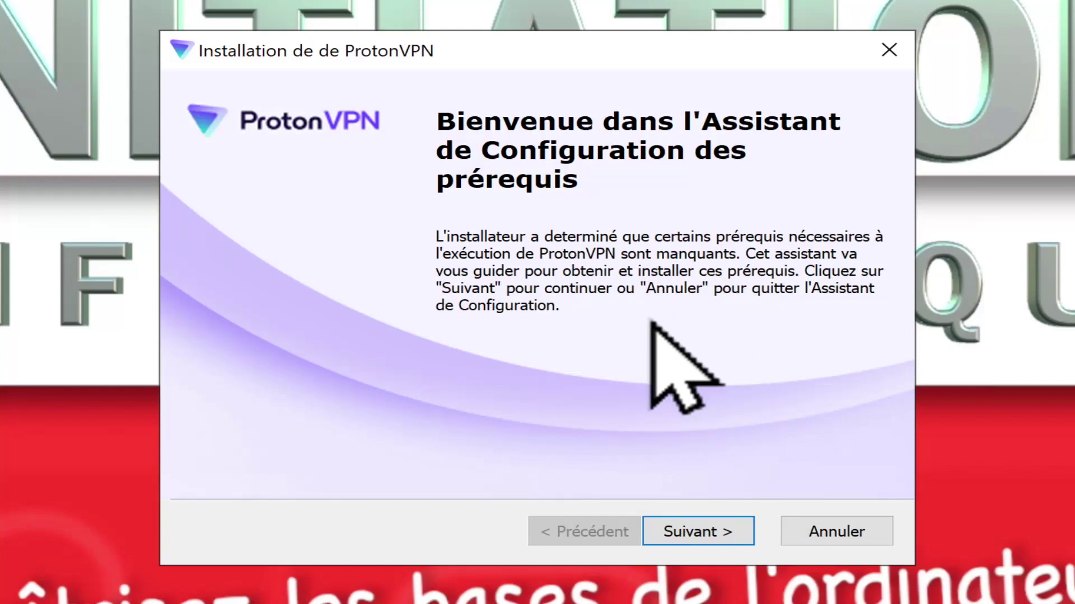
left_click(699, 532)
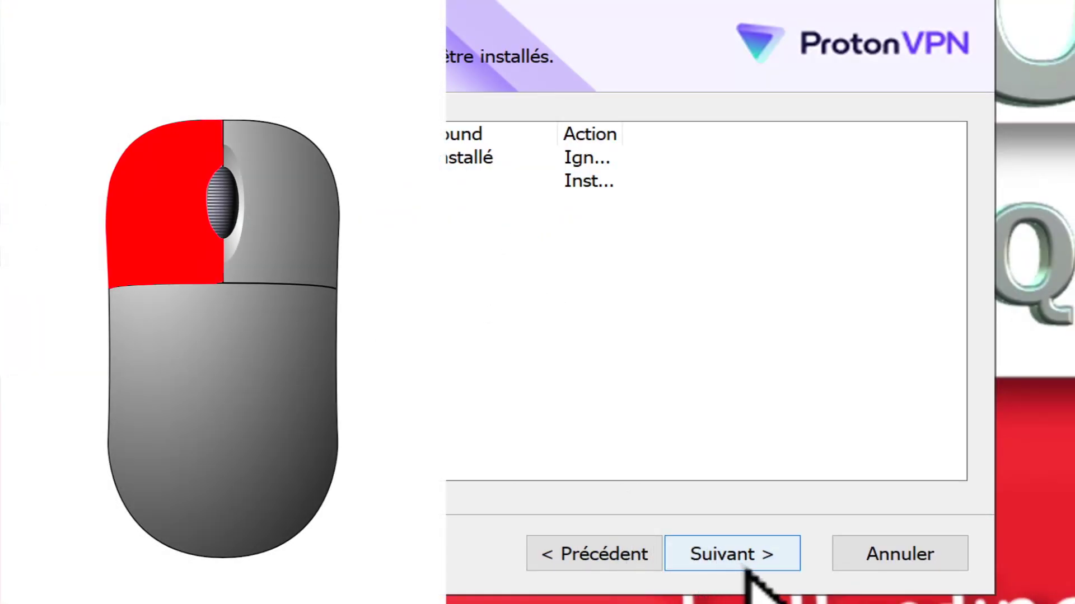
left_click(747, 568)
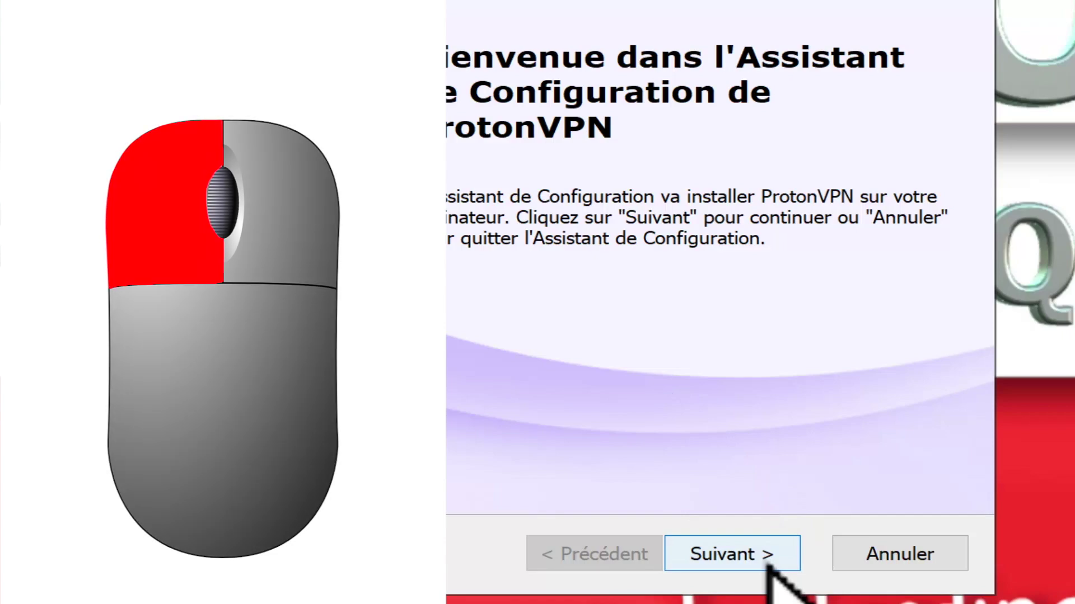
- Install ProtonVPN into the default installation folder and finish the wizard with Terminer
left_click(767, 564)
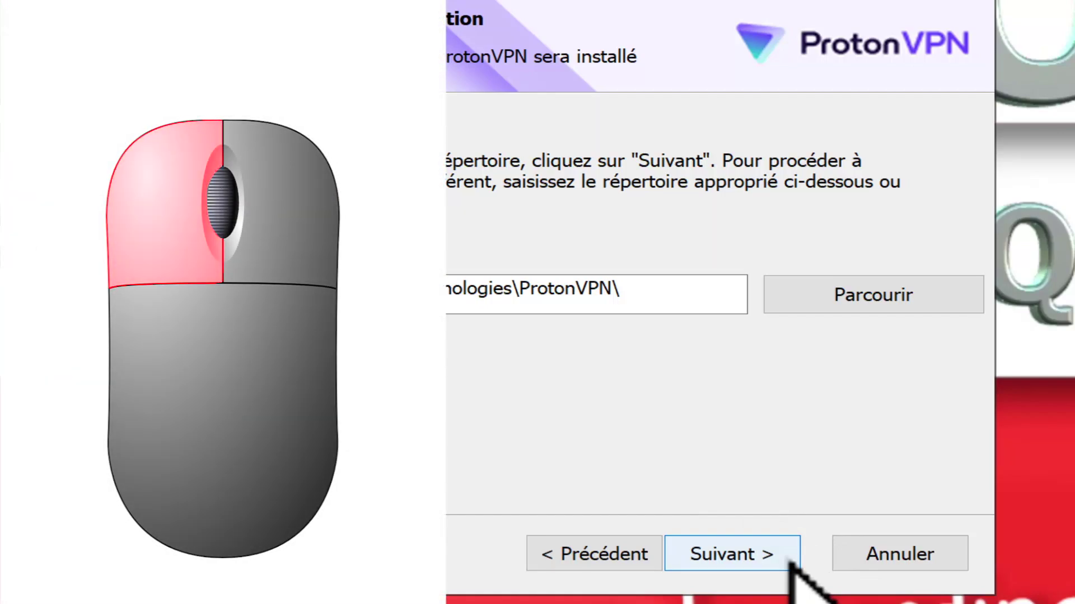
left_click(790, 564)
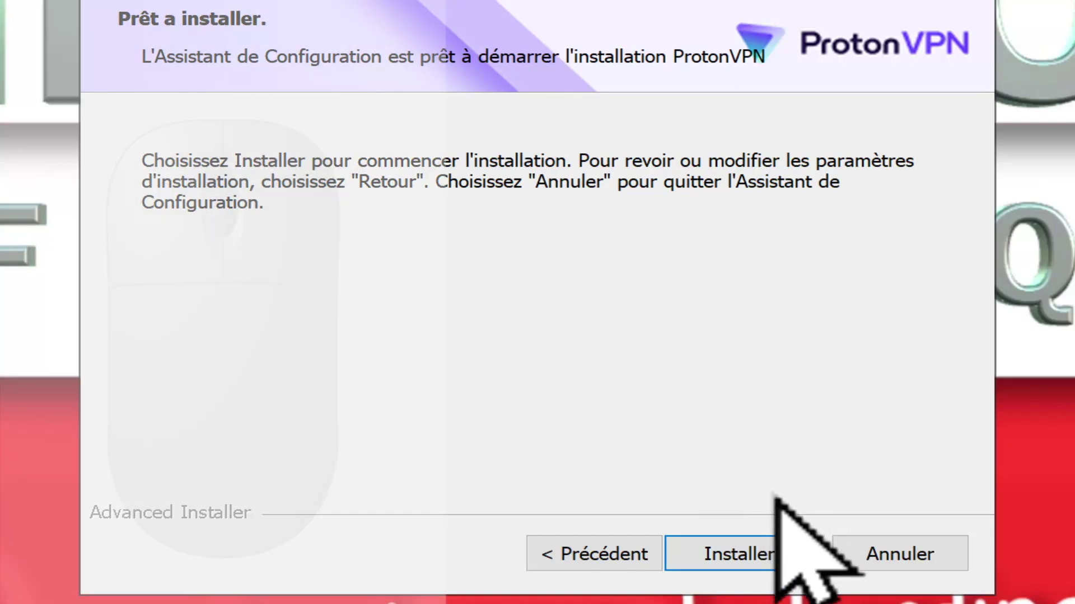
left_click(780, 565)
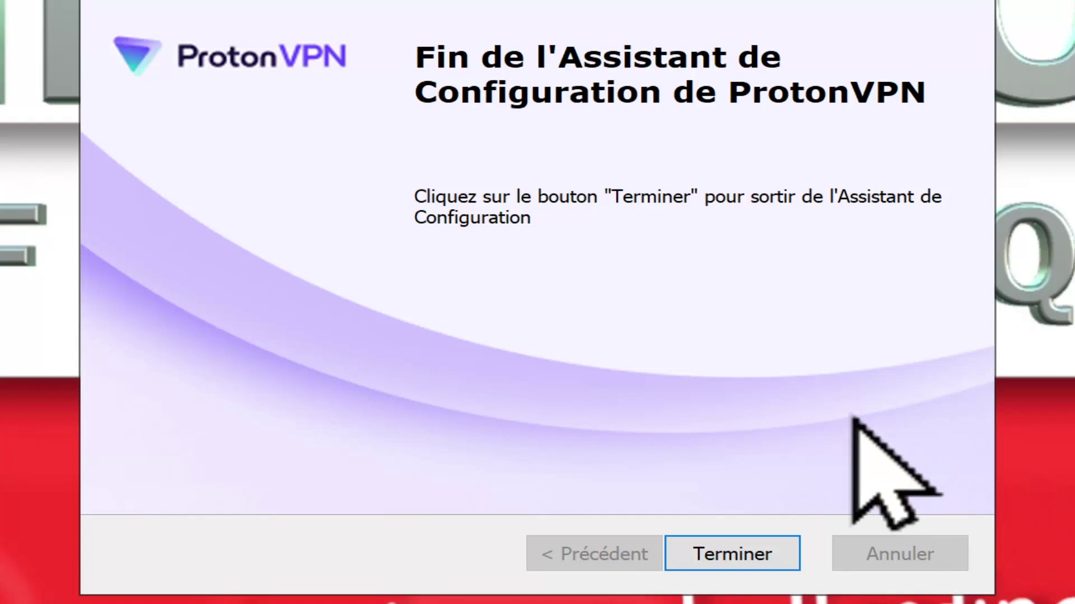
left_click(761, 565)
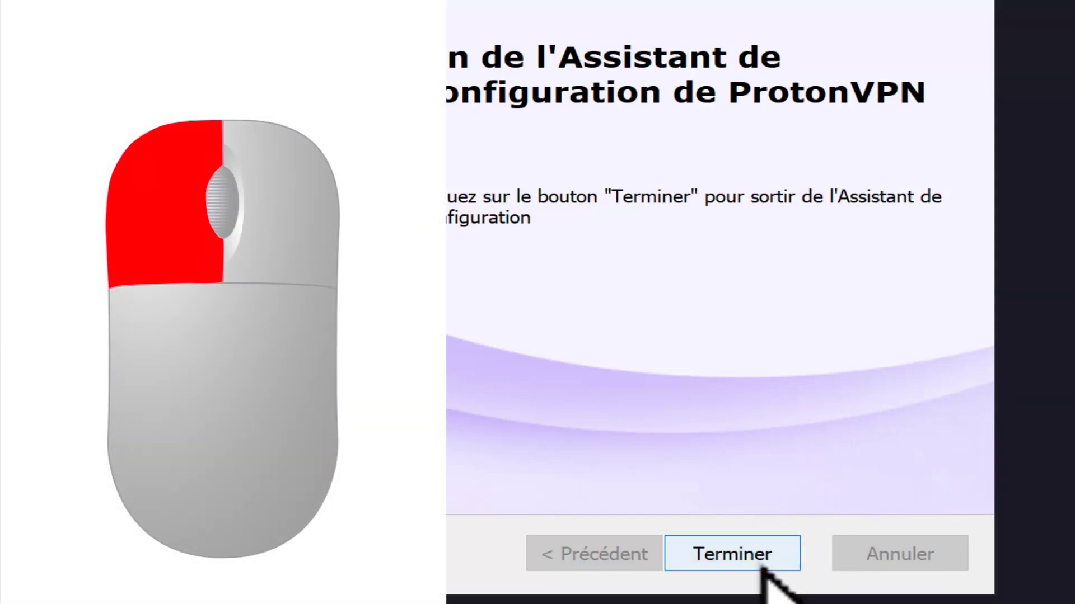
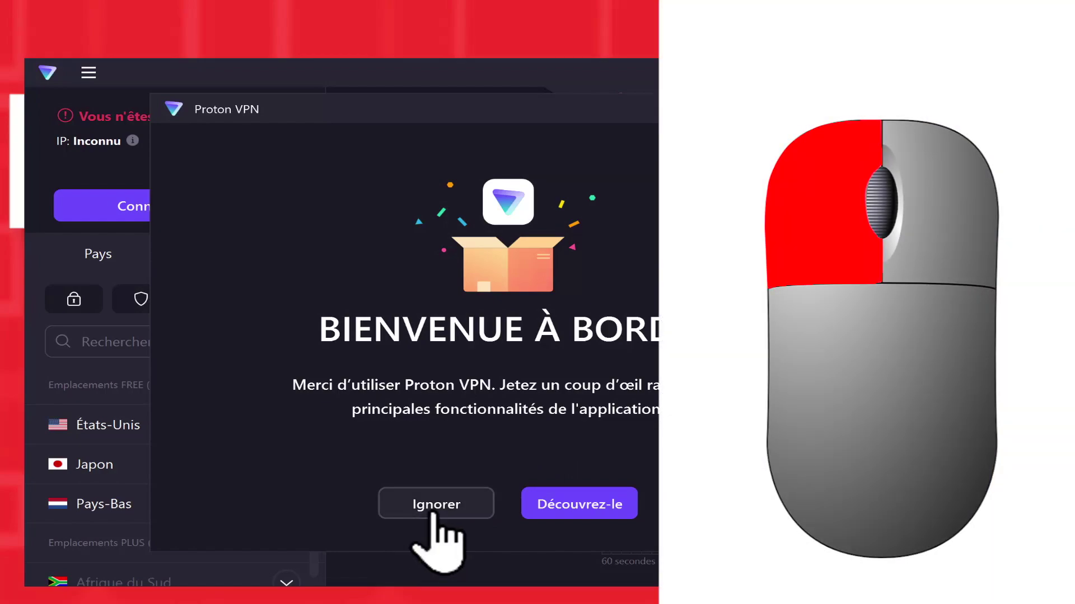
- Skip the Proton VPN welcome tour to reach the main window showing Déconnecté
left_click(436, 505)
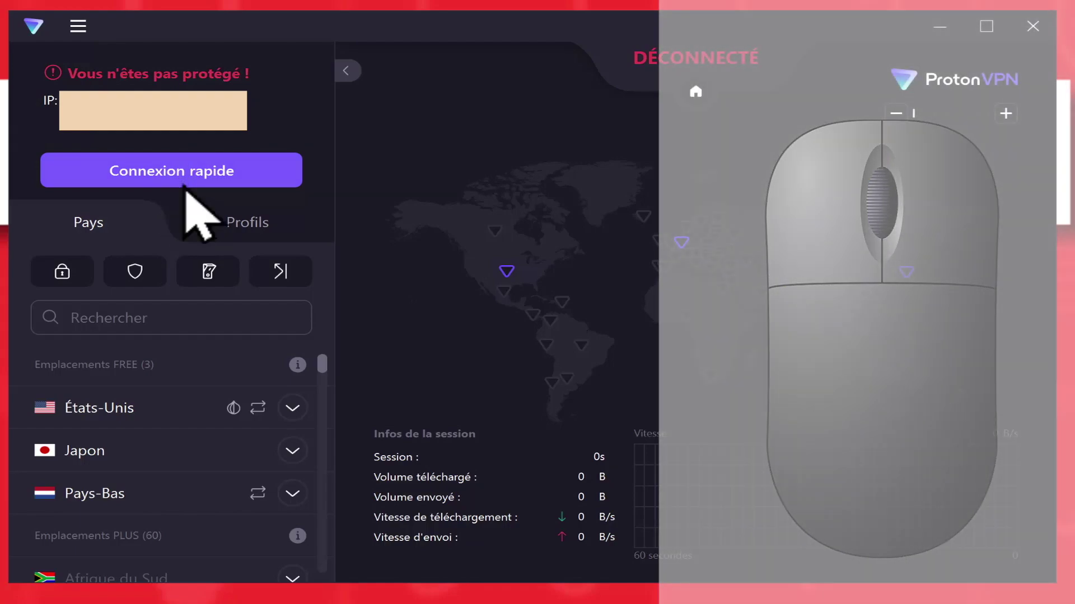
- Quick-connect Proton VPN to the free Netherlands server NL-FREE#12
left_click(184, 182)
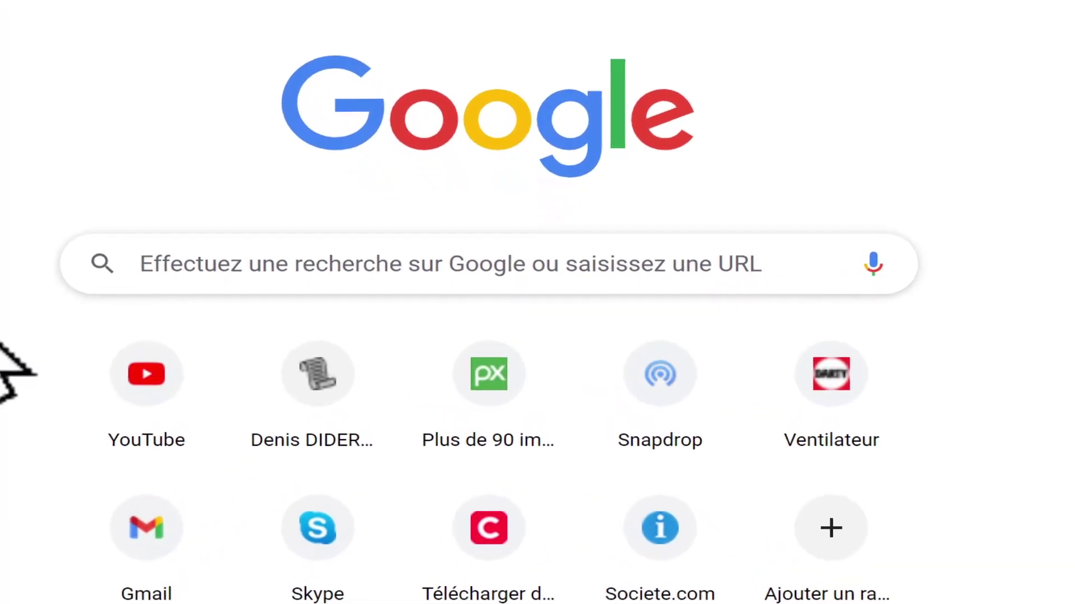
- Search Google for 'adresse ip' and open the mon-ip.com result
left_click(164, 264)
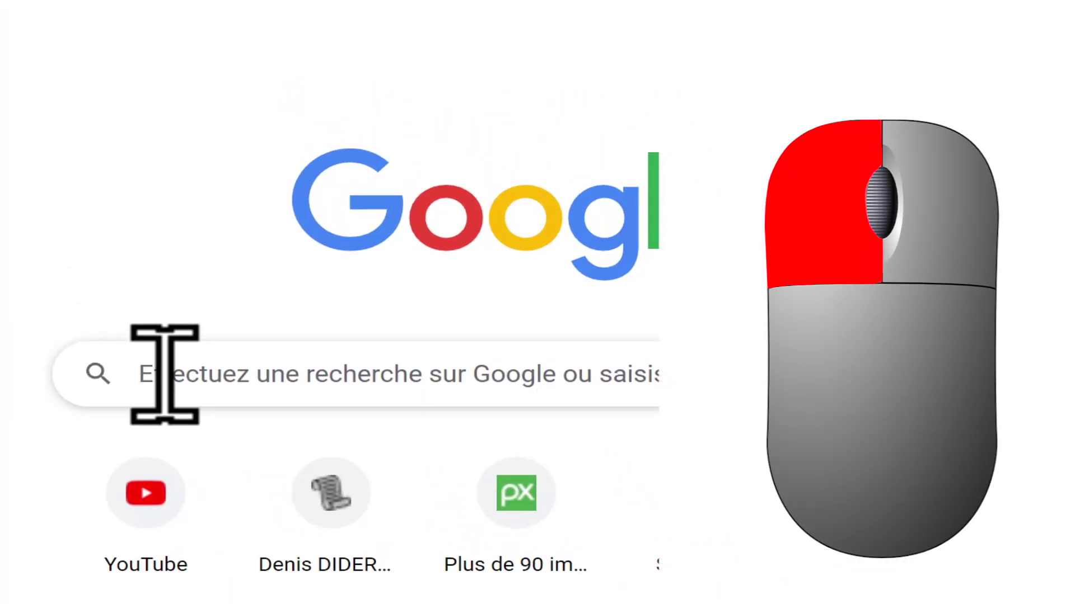
left_click(163, 373)
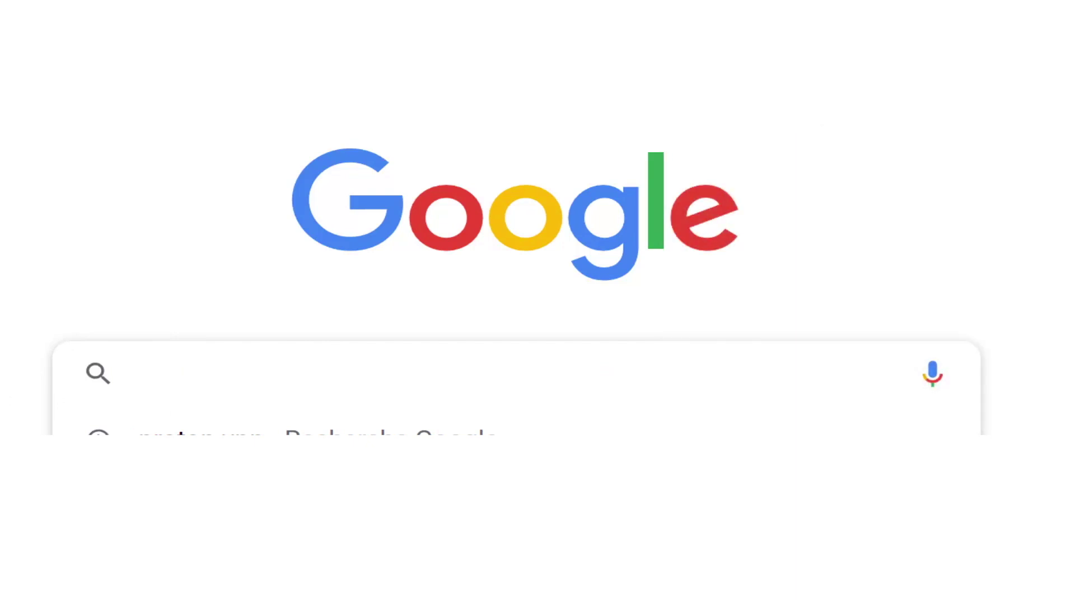
type("adresse ip")
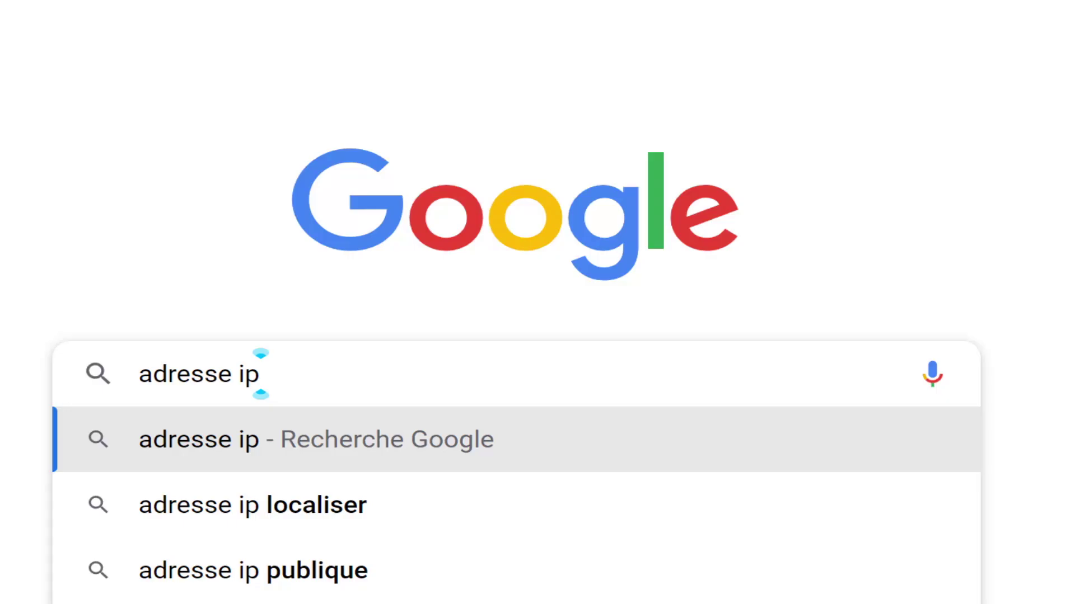
key("Return")
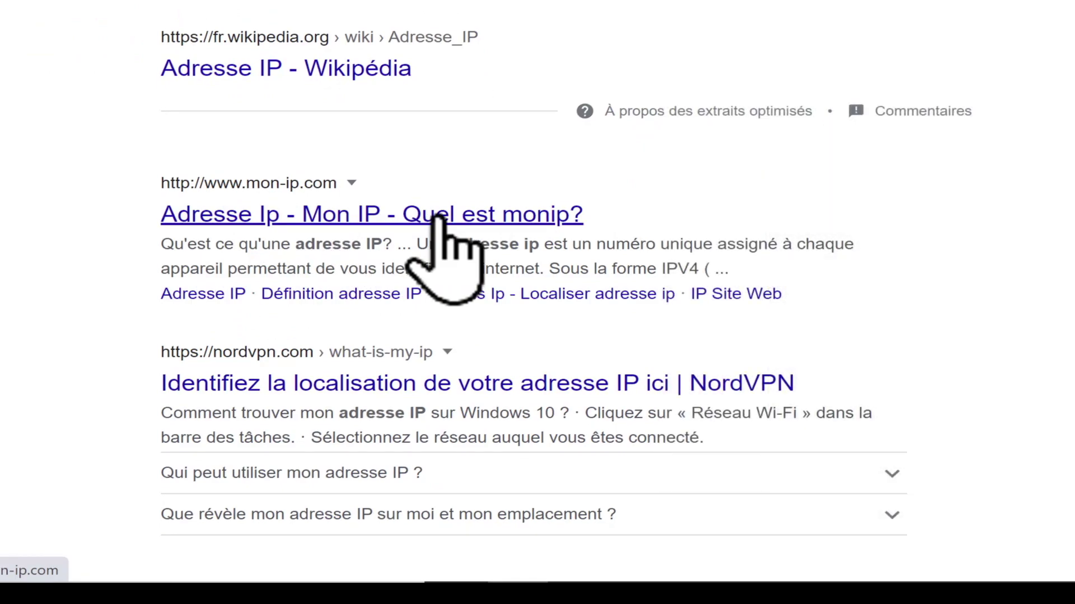
left_click(437, 217)
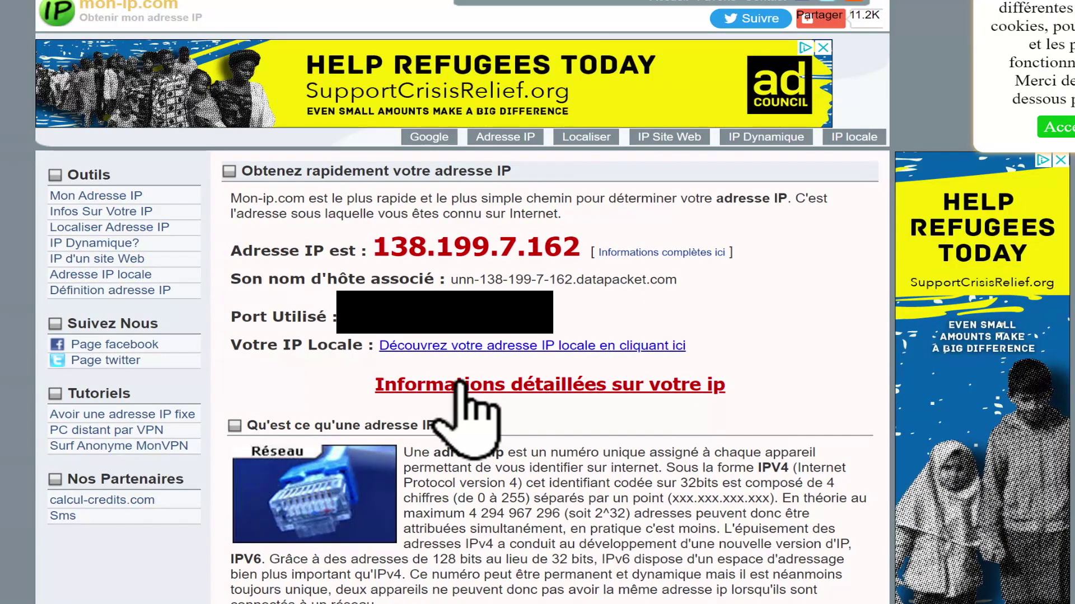
- View mon-ip.com's detailed IP info, dismiss the ad, and highlight 'Pays de Connexion : NETHERLANDS'
left_click(463, 386)
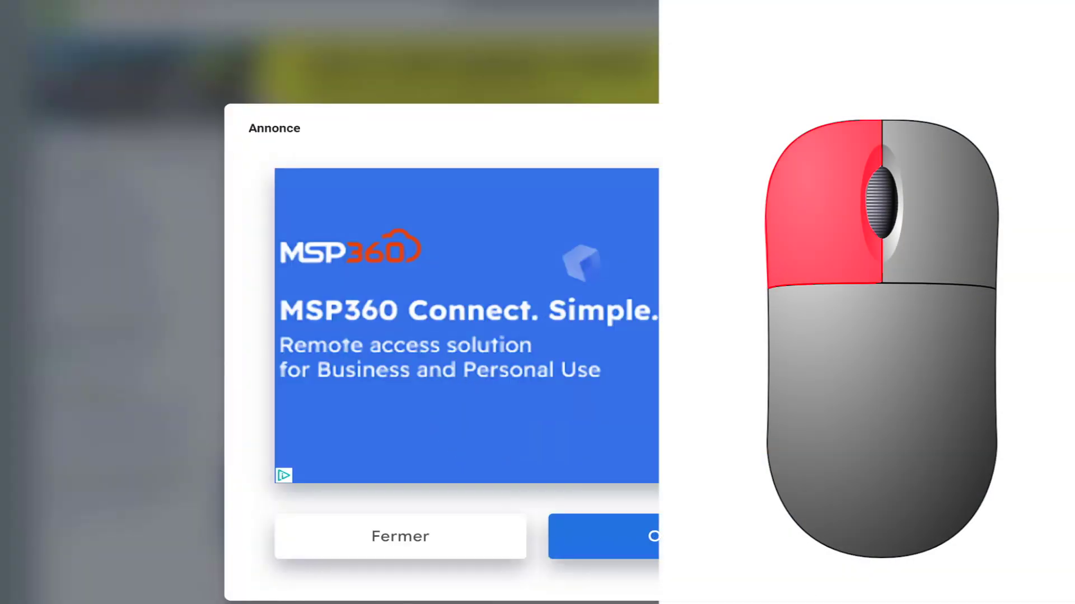
left_click(482, 526)
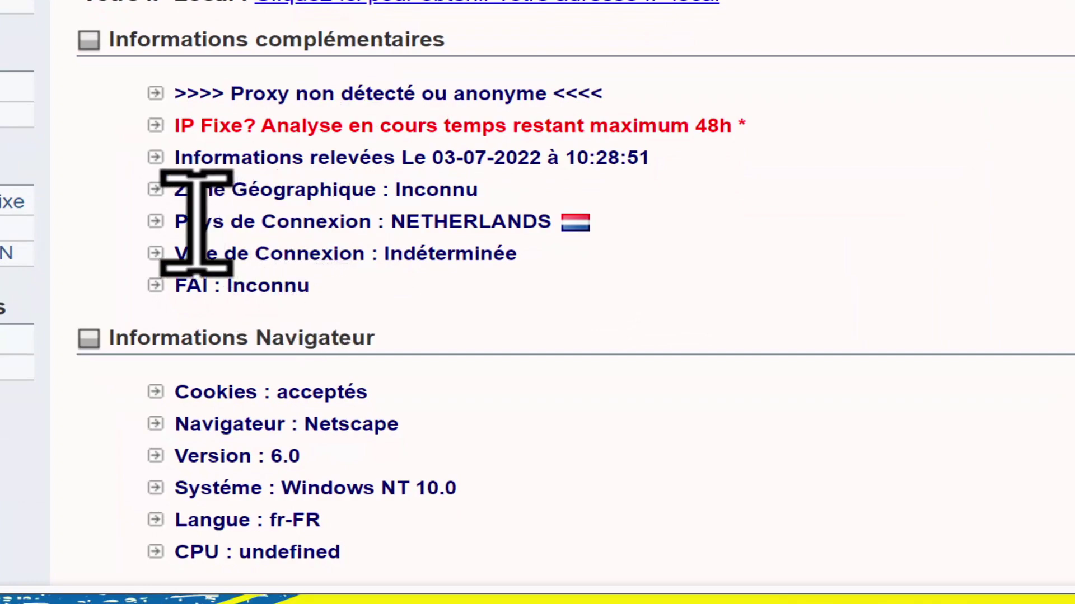
left_click_drag(176, 222, 565, 232)
left_click(520, 245)
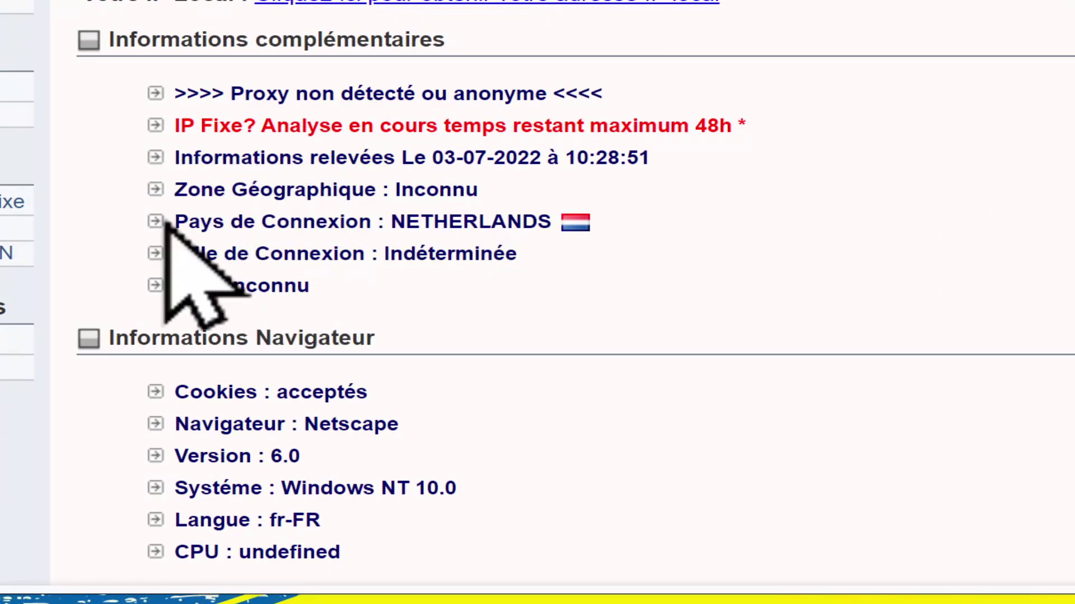
left_click_drag(173, 219, 599, 224)
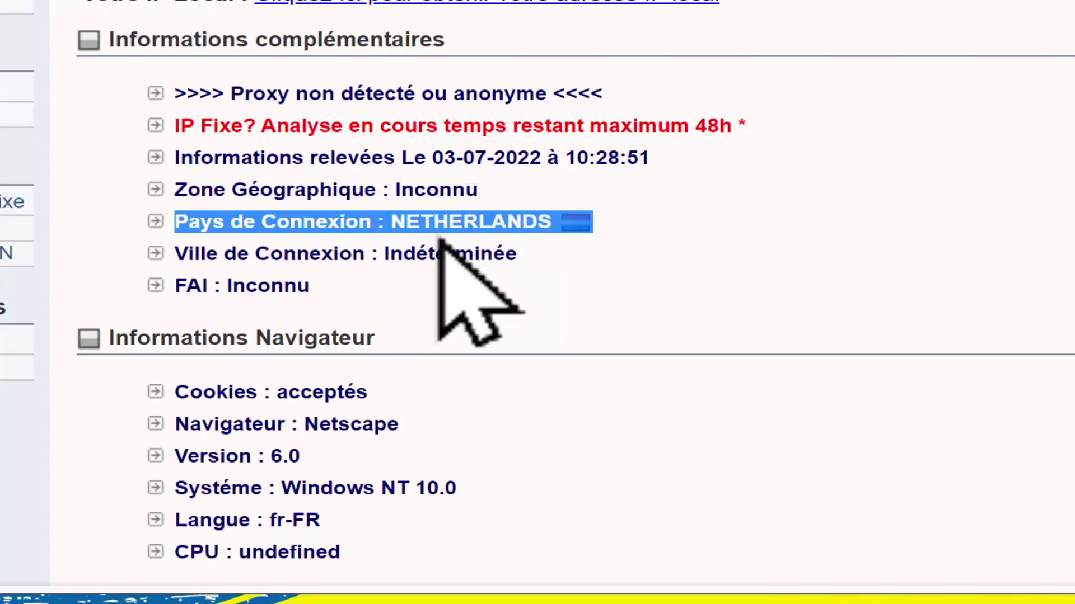
left_click(509, 224)
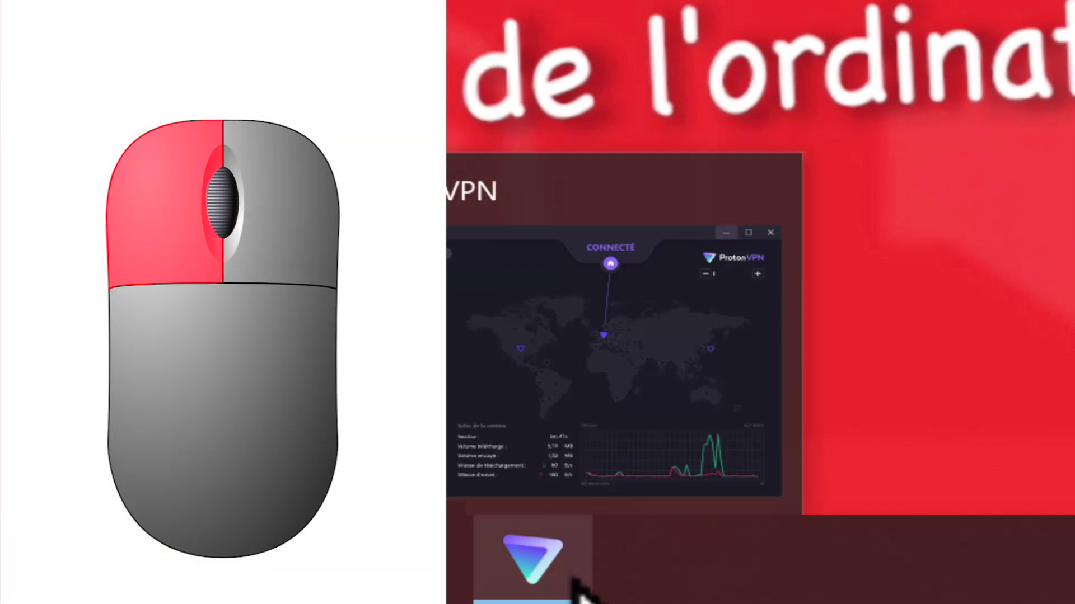
left_click(534, 579)
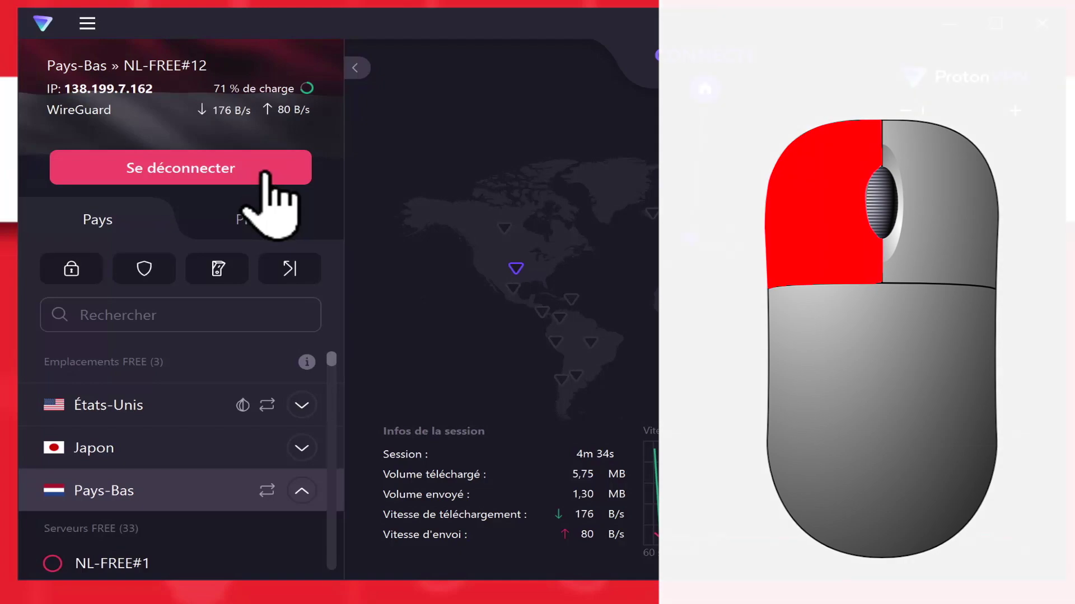
- Disconnect Proton VPN from the NL-FREE#12 Netherlands server
left_click(264, 171)
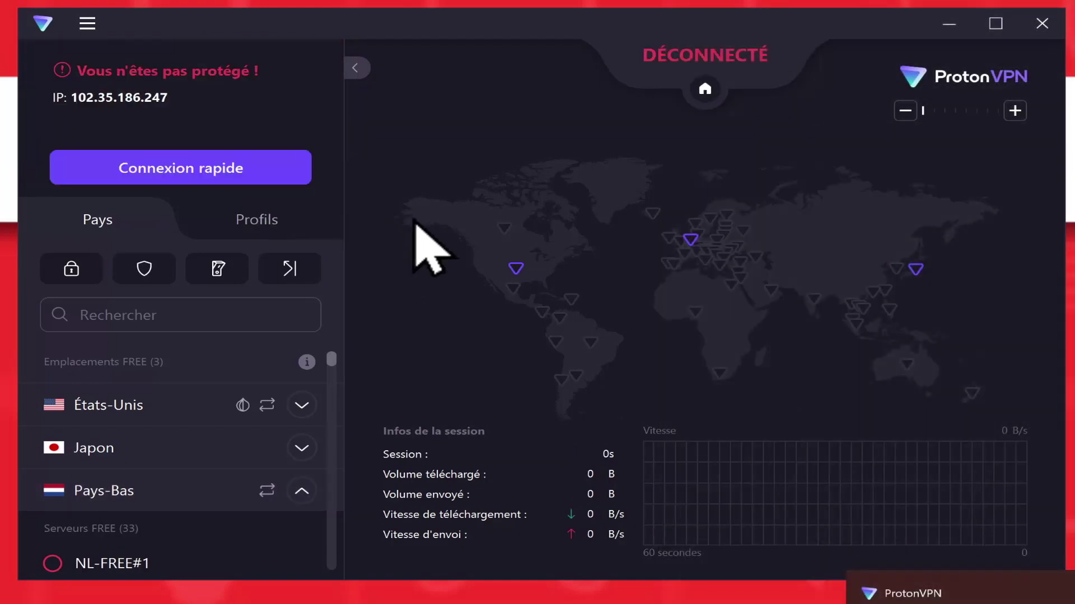